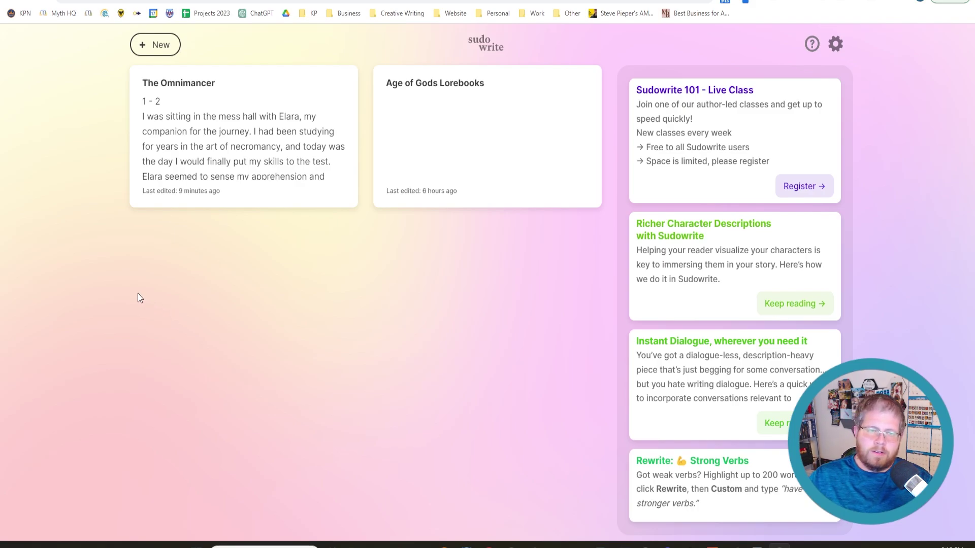
Create a new project and rename its title from Untitled to 'Fall of the Faerie'.
click(154, 48)
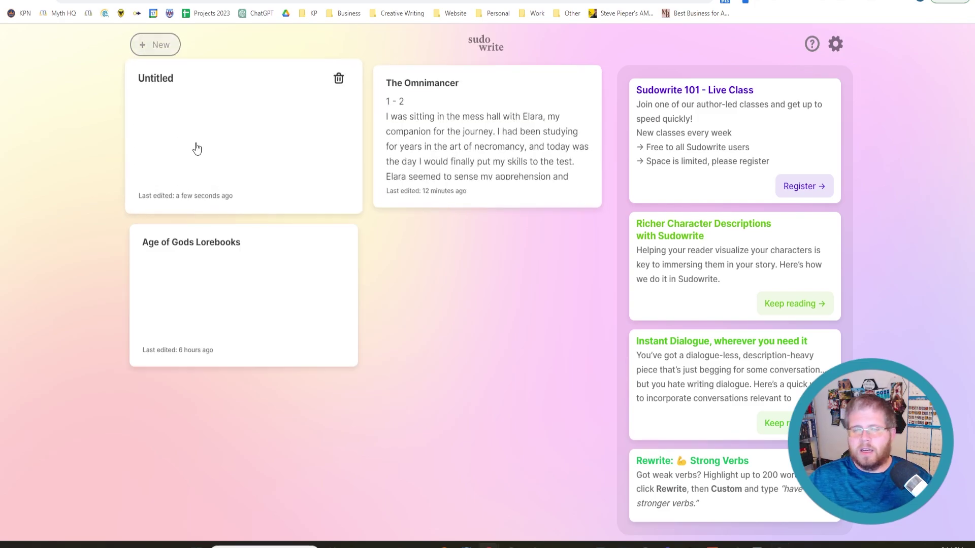
click(192, 99)
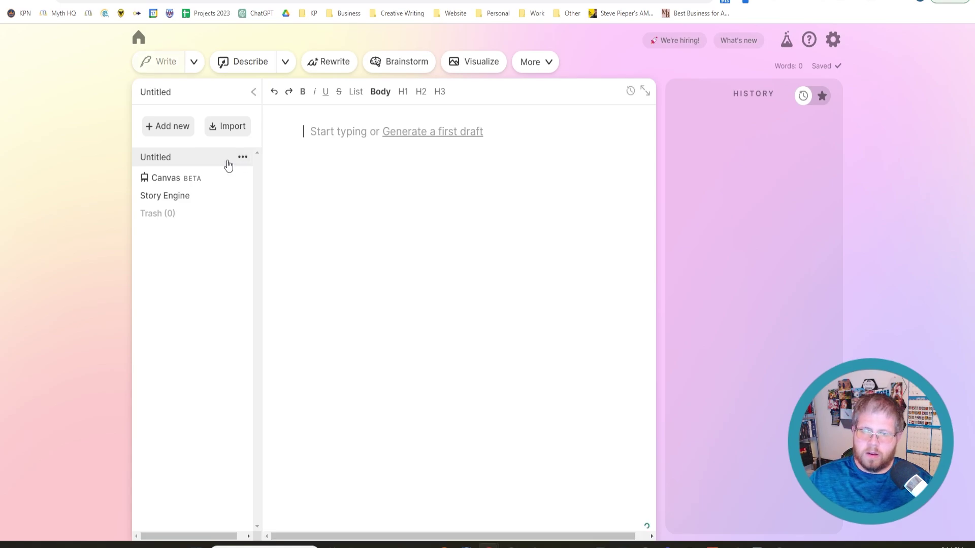
click(177, 90)
double_click(166, 101)
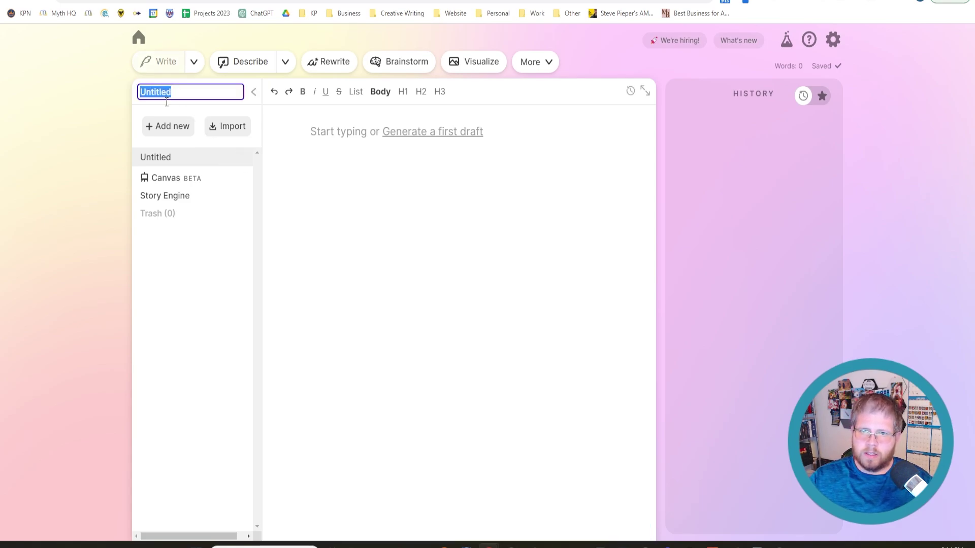
text(Fall of the D)
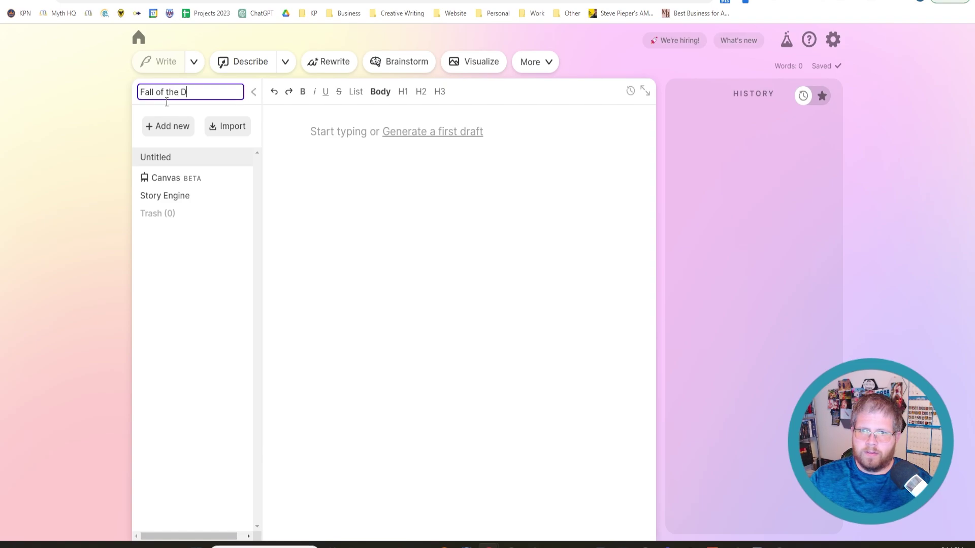
key(BackSpace)
text(Faerie)
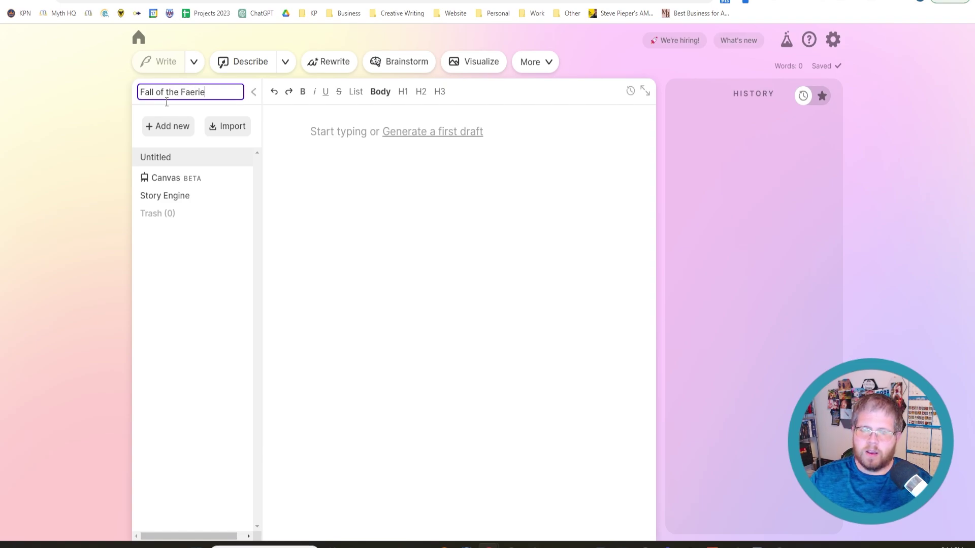
click(335, 233)
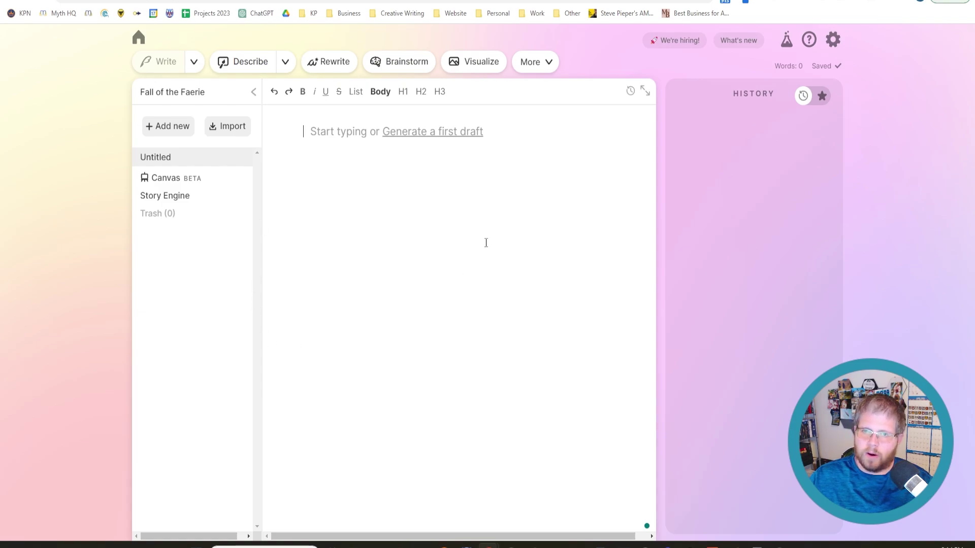
Open the Story Engine and paste the prepared 513-word plot notes into the Braindump.
click(174, 203)
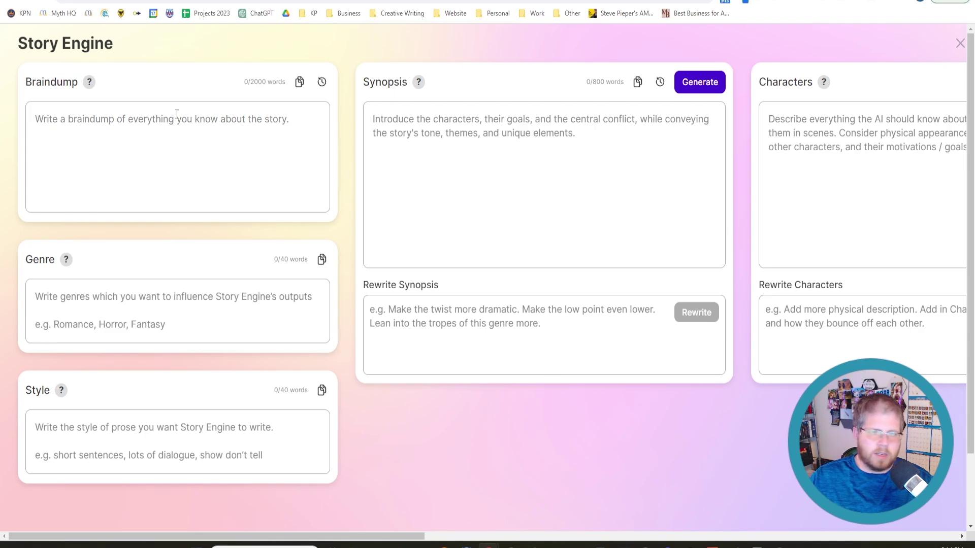
click(216, 156)
key(ctrl+v)
scroll(111, 328, up, 6)
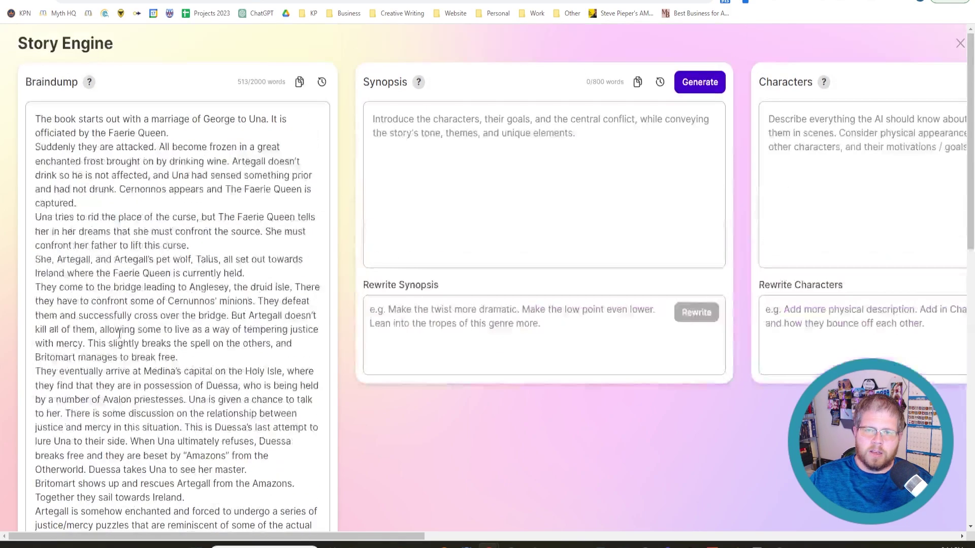
click(136, 234)
scroll(135, 234, down, 15)
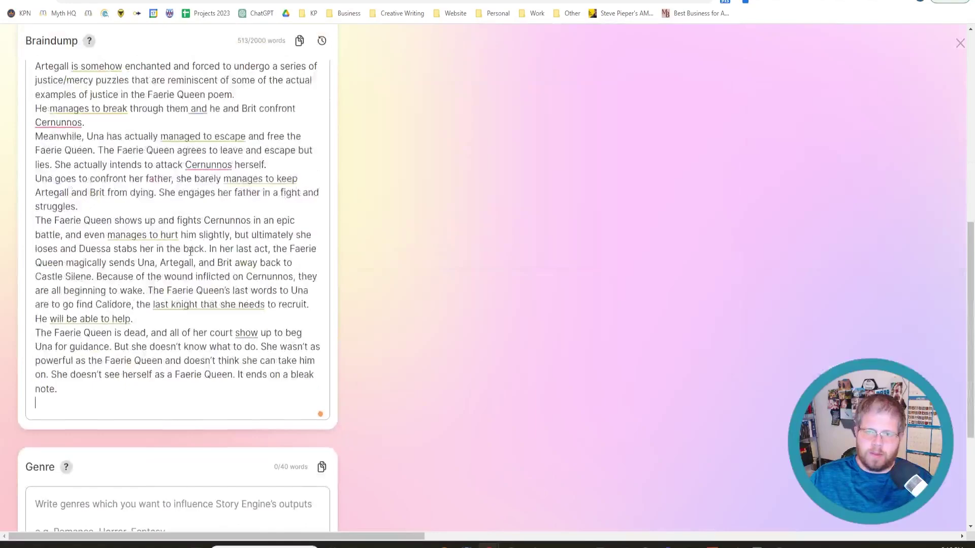
Set Genre to 'YA Epic Fantasy' and begin Style: third-person limited, realistic dialogue, nothing mushy.
click(146, 343)
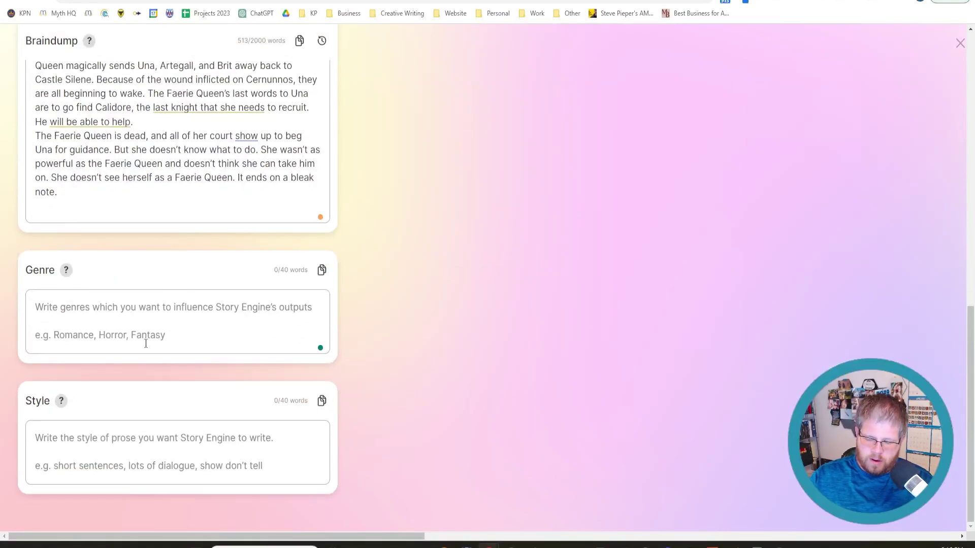
text(YA Epic Fantasy)
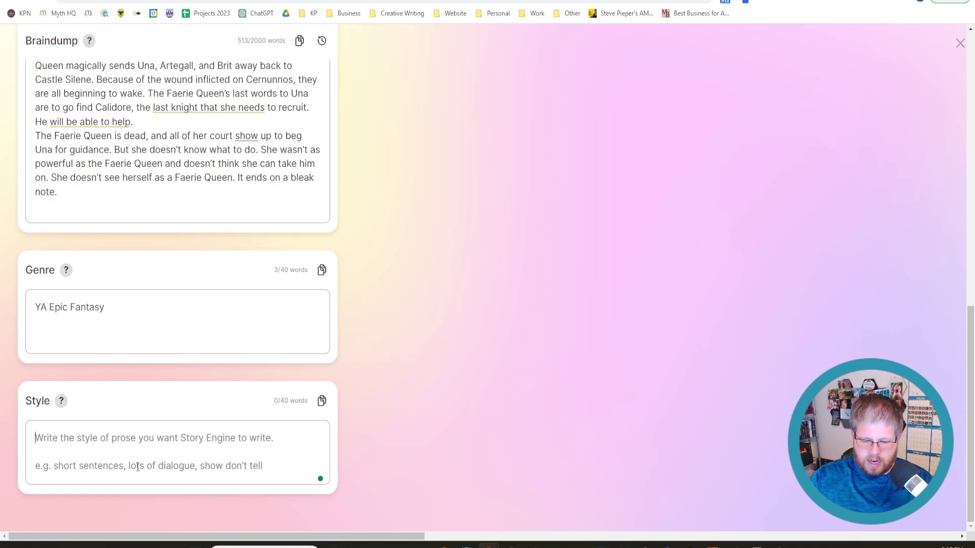
text(T)
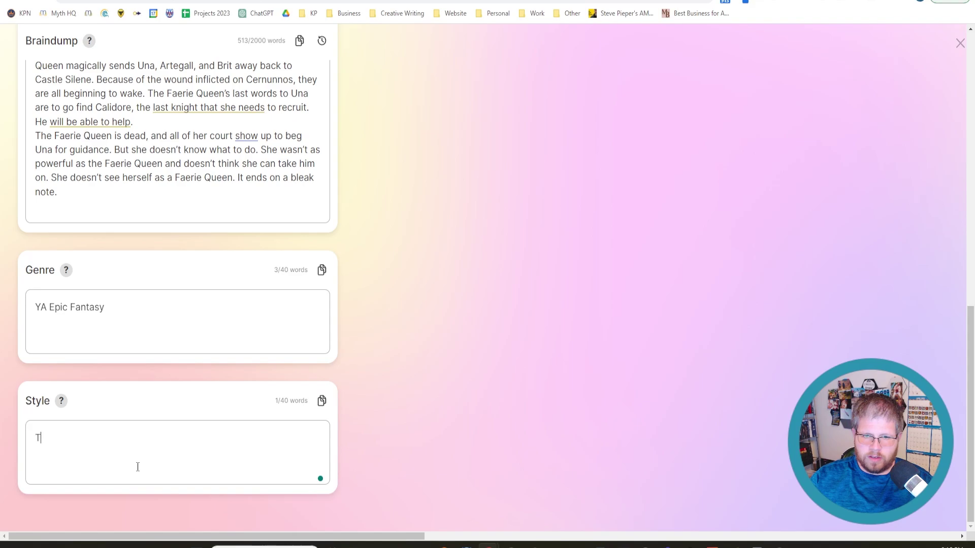
text(hird pers)
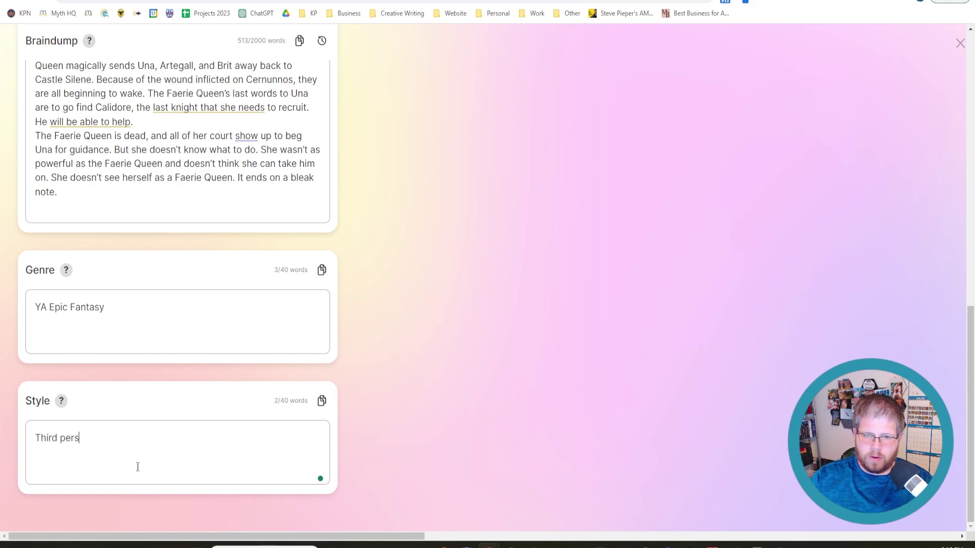
text(on point of)
key(BackSpace)
key(BackSpace)
key(BackSpace)
key(BackSpace)
key(BackSpace)
key(BackSpace)
key(BackSpace)
key(BackSpace)
text(limited)
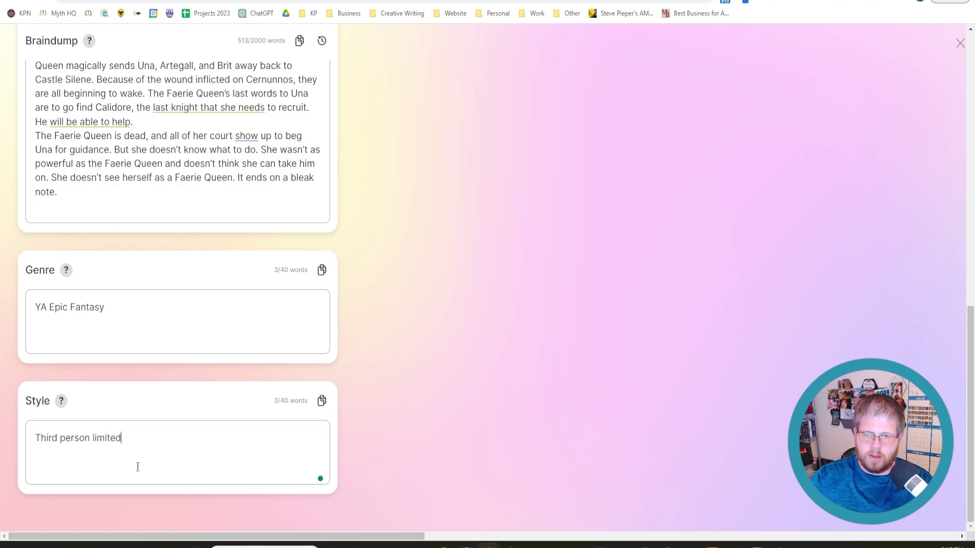
text( point of view. )
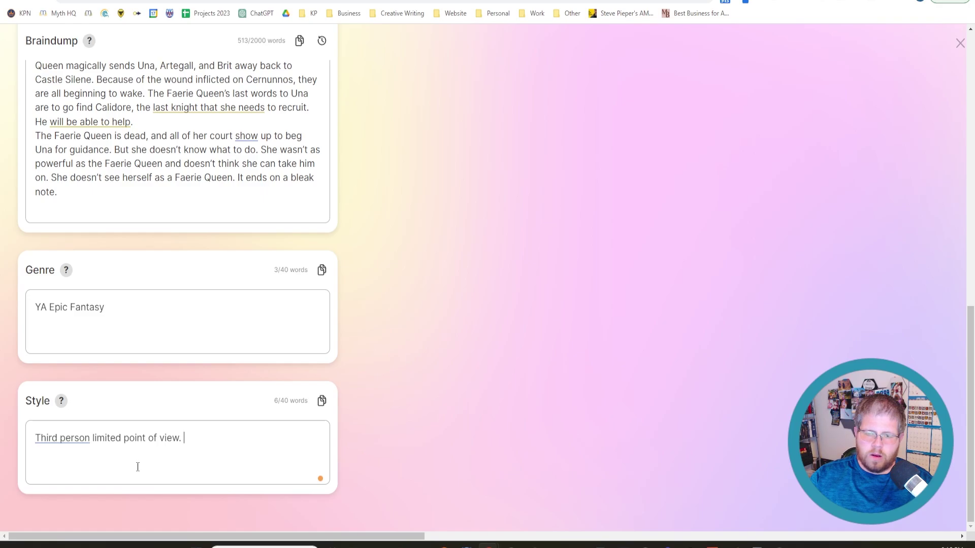
text(Realistic dial)
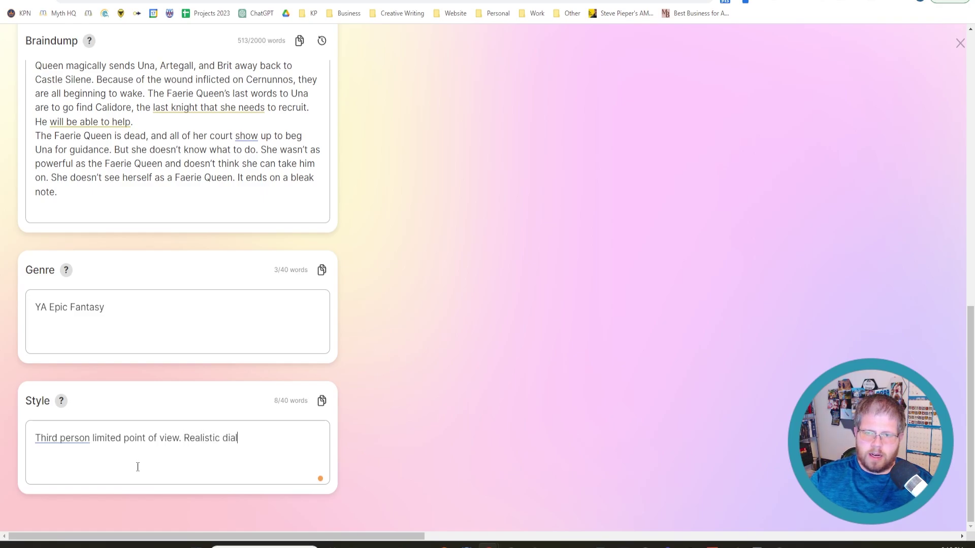
text(ogue. Avoid mu)
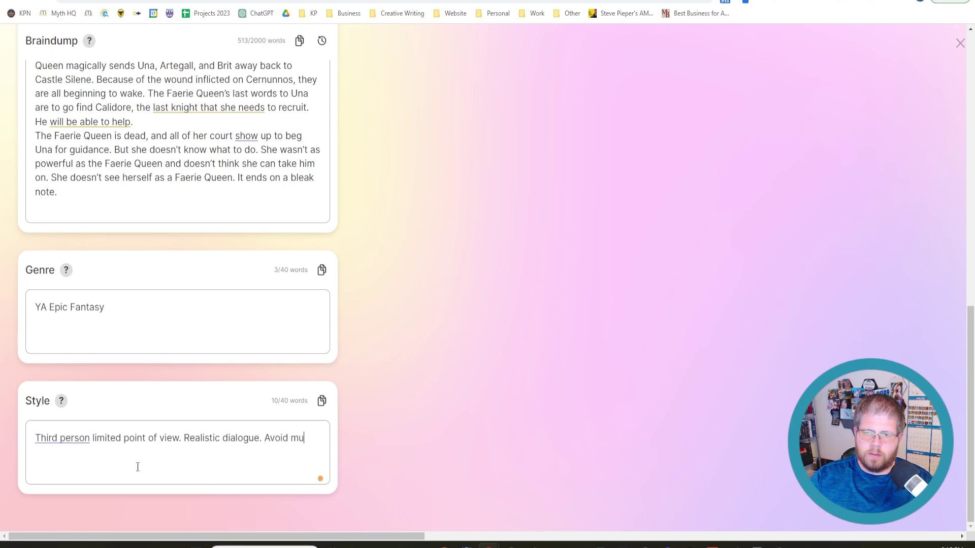
text(shy descriptions and dialo)
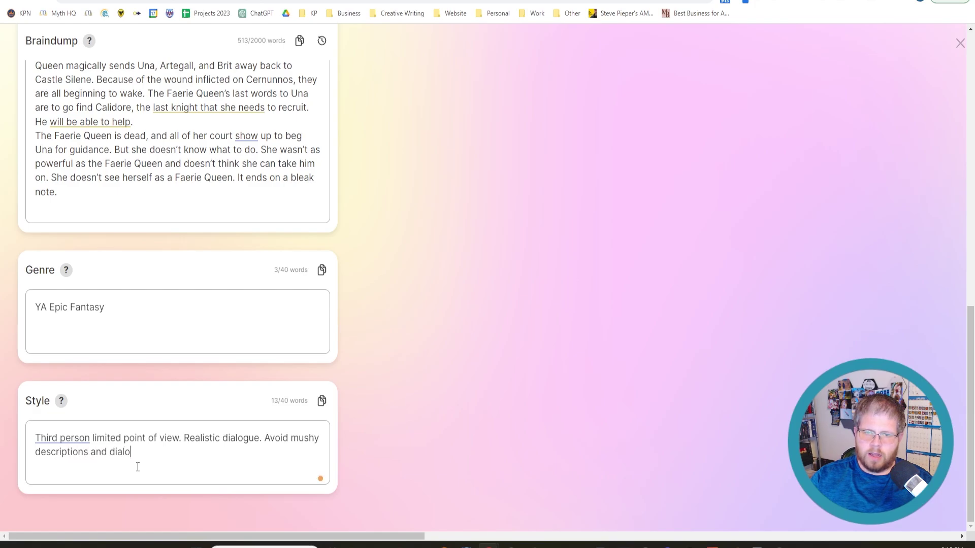
text(gue.)
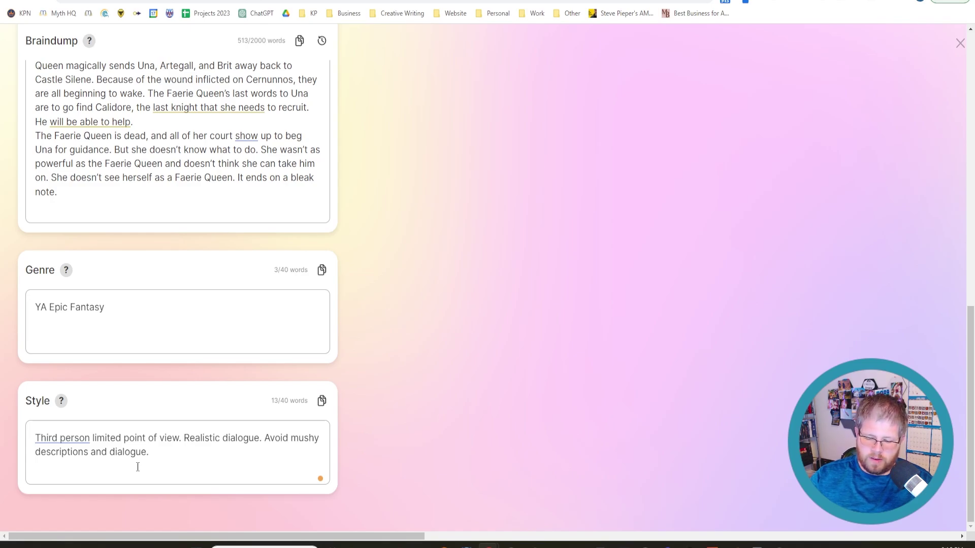
Finish the Style with 'Lots of drama between characters' and concise, descriptive language.
text(Lots of d)
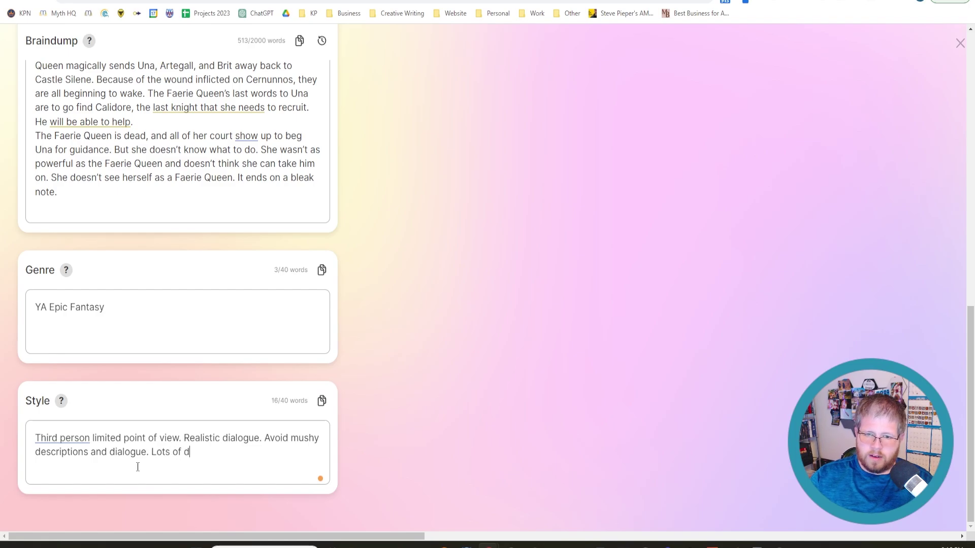
text(rama bet)
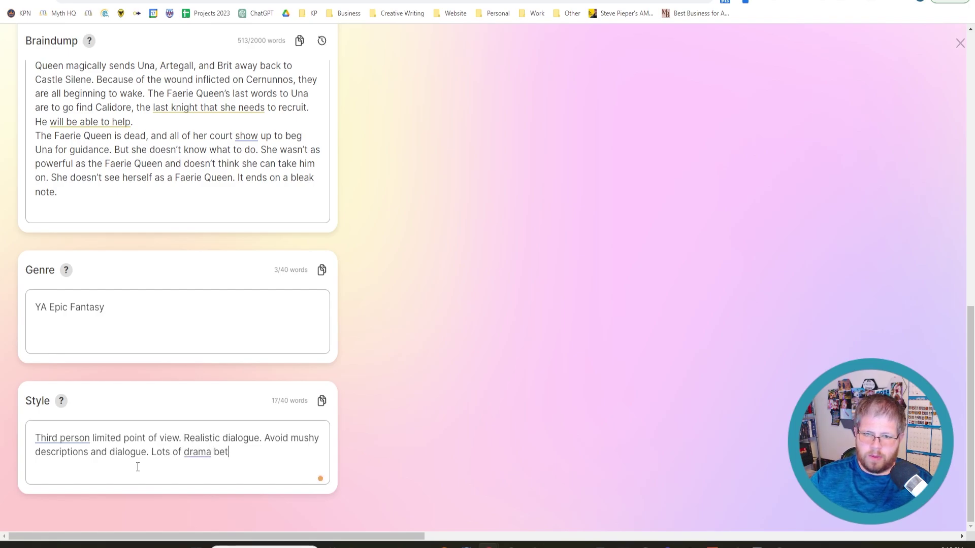
text(ween characters)
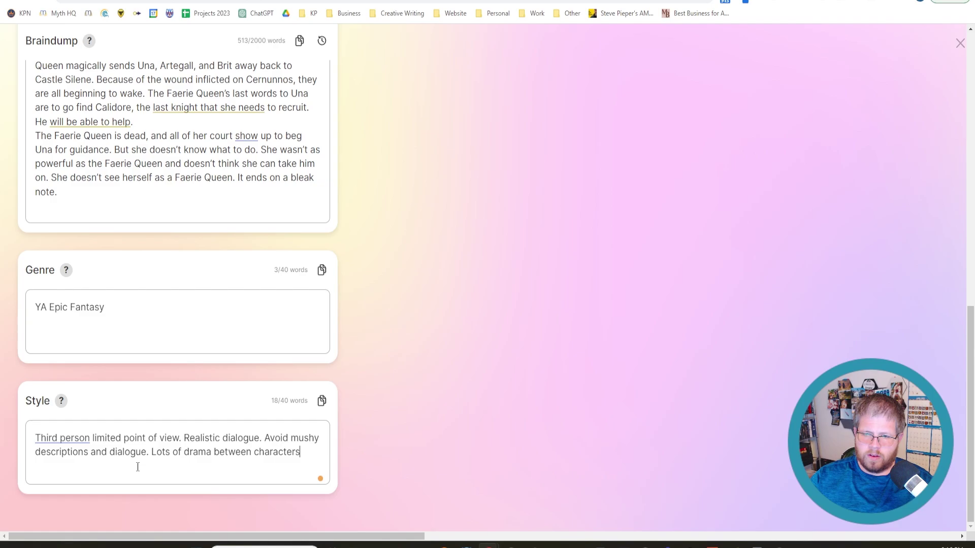
text(.)
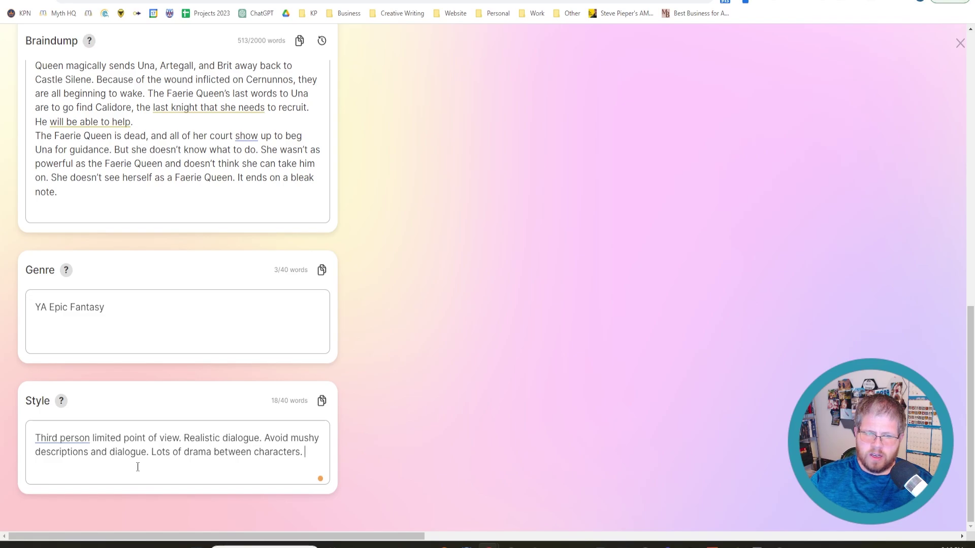
text(In a concise and )
text(descripti)
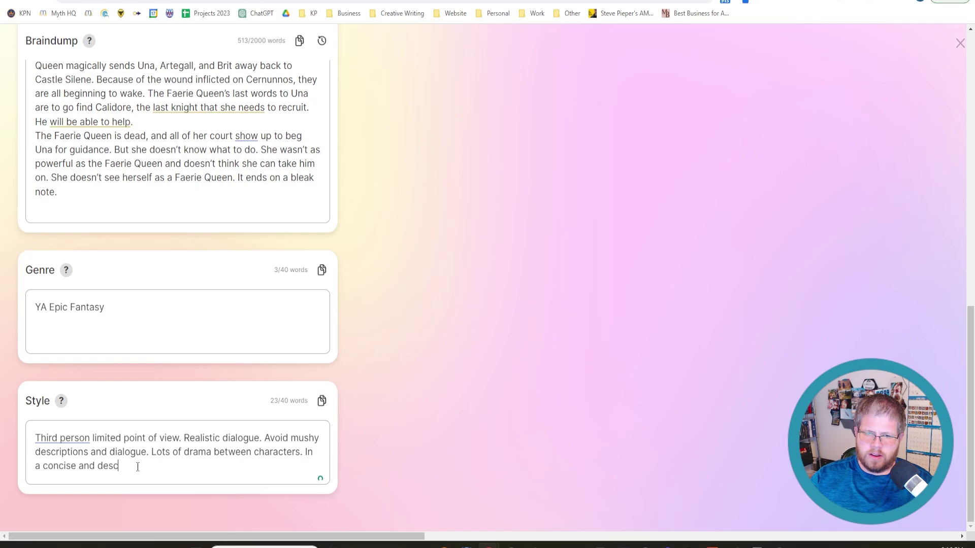
text(ve language styel)
key(BackSpace)
key(BackSpace)
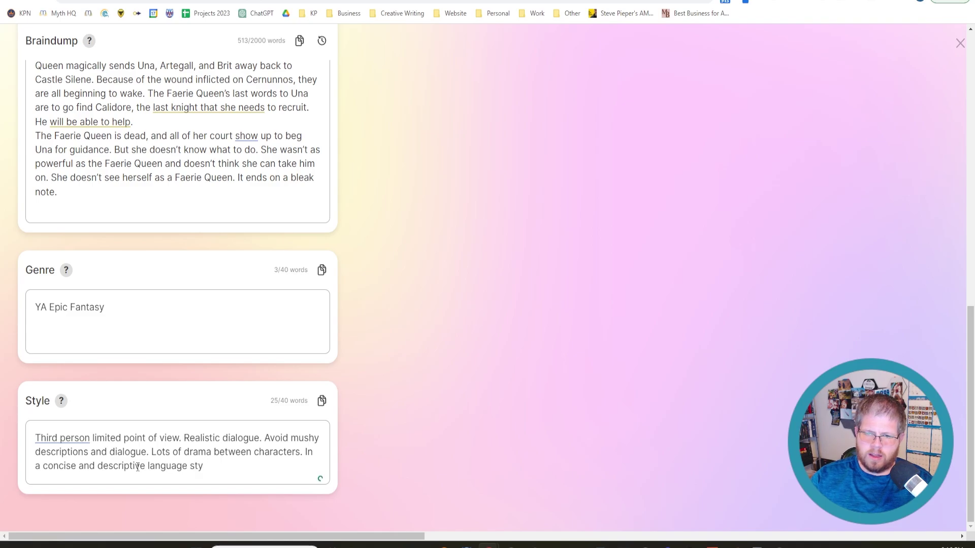
text(le.)
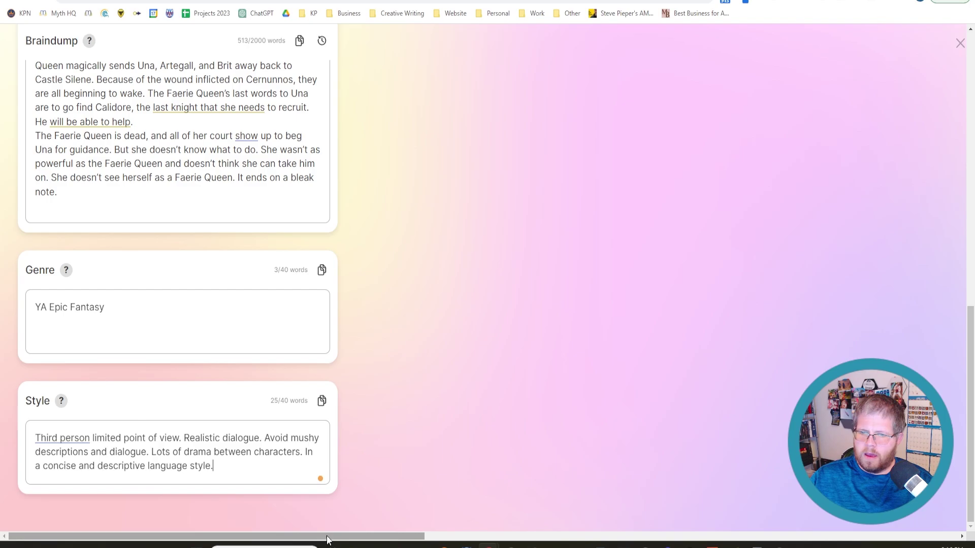
drag(233, 464, 33, 437)
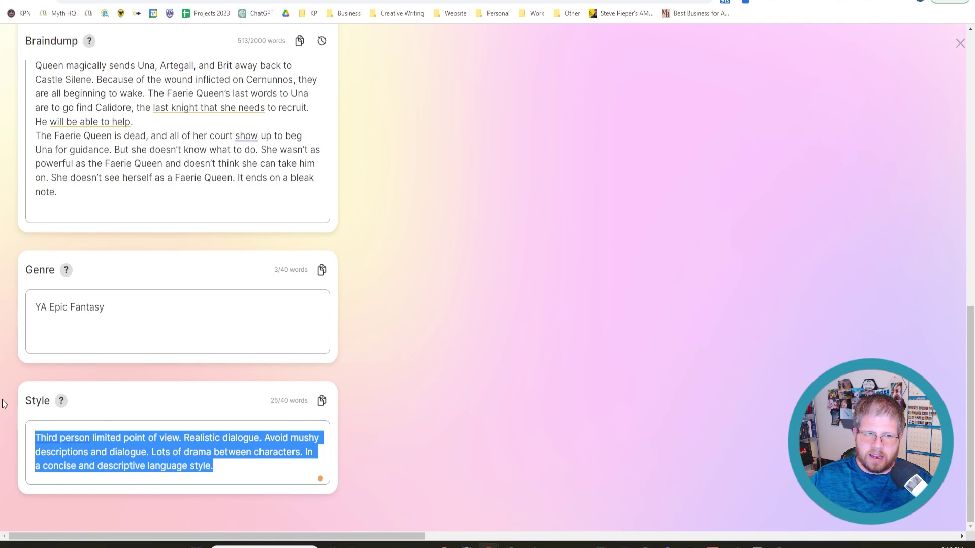
click(226, 475)
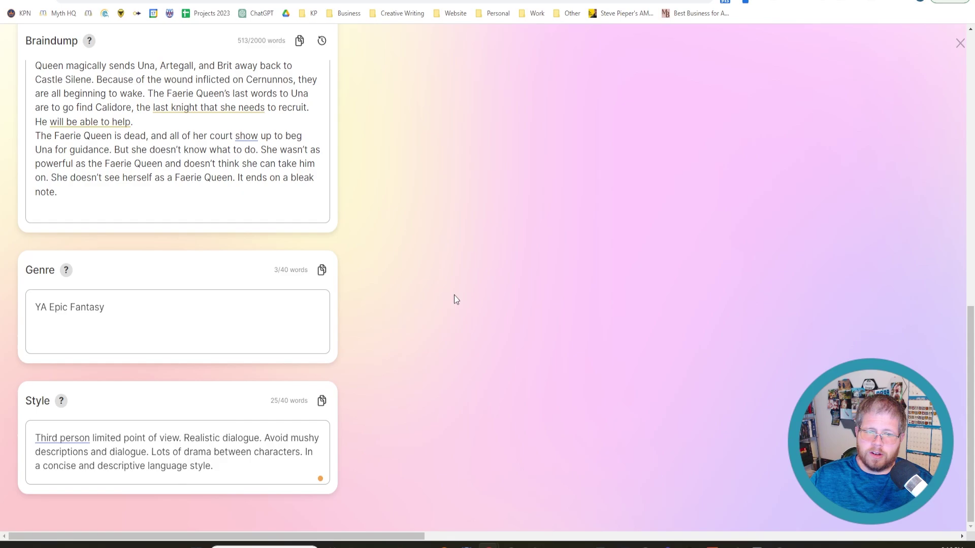
Generate a 414-word synopsis from the braindump into the empty Synopsis box and look it over.
scroll(459, 375, up, 10)
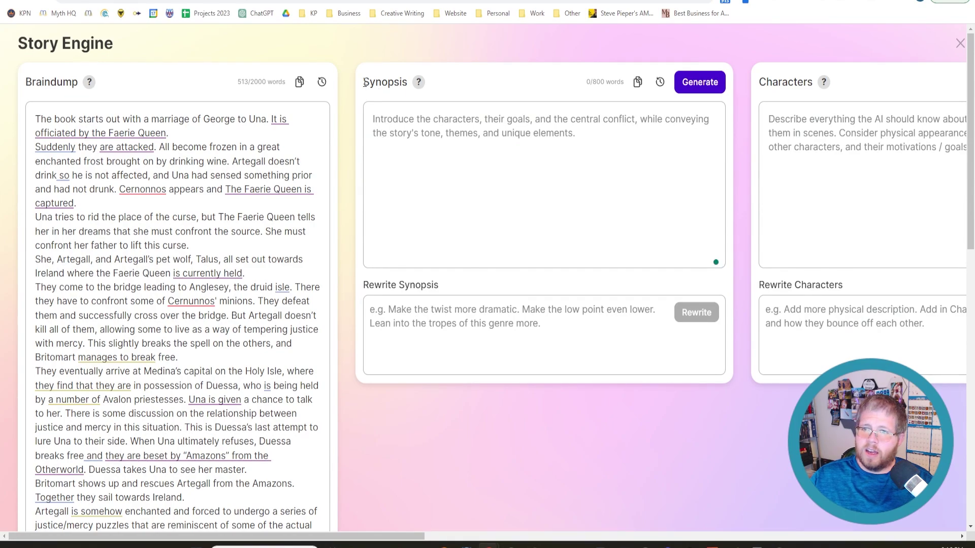
drag(363, 82, 410, 82)
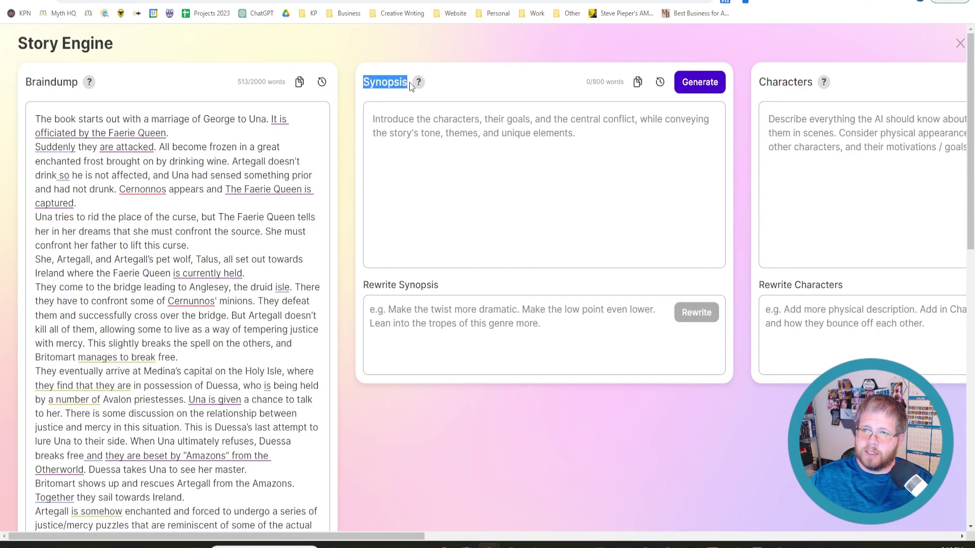
click(235, 248)
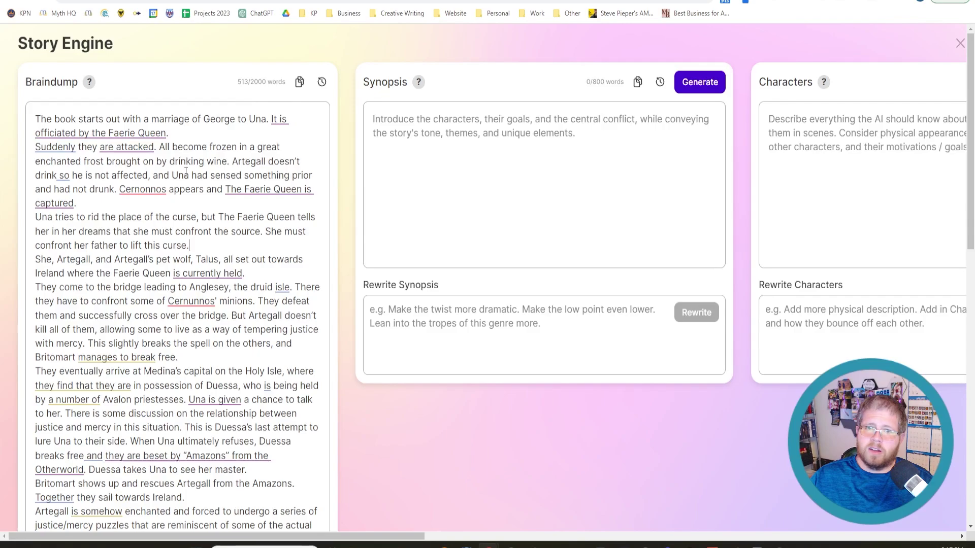
click(296, 188)
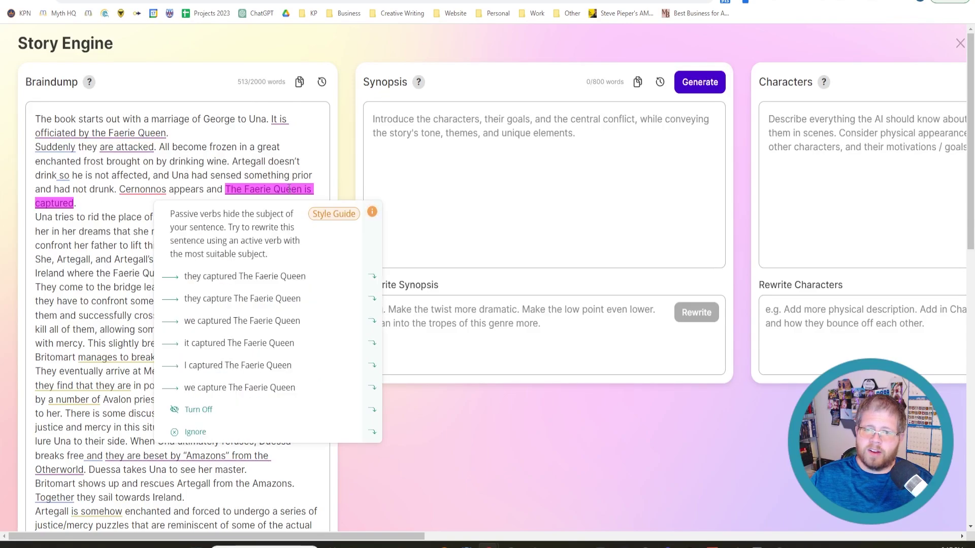
click(541, 155)
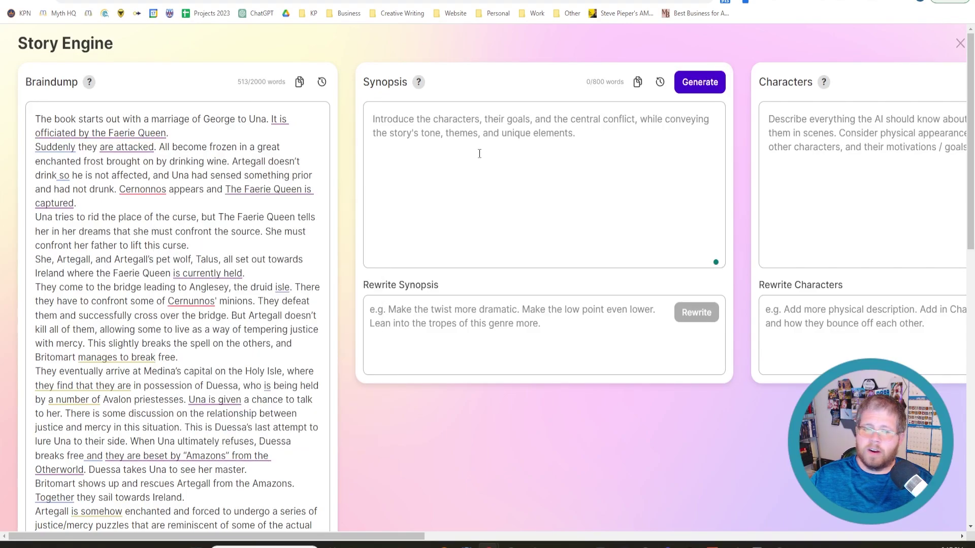
click(700, 86)
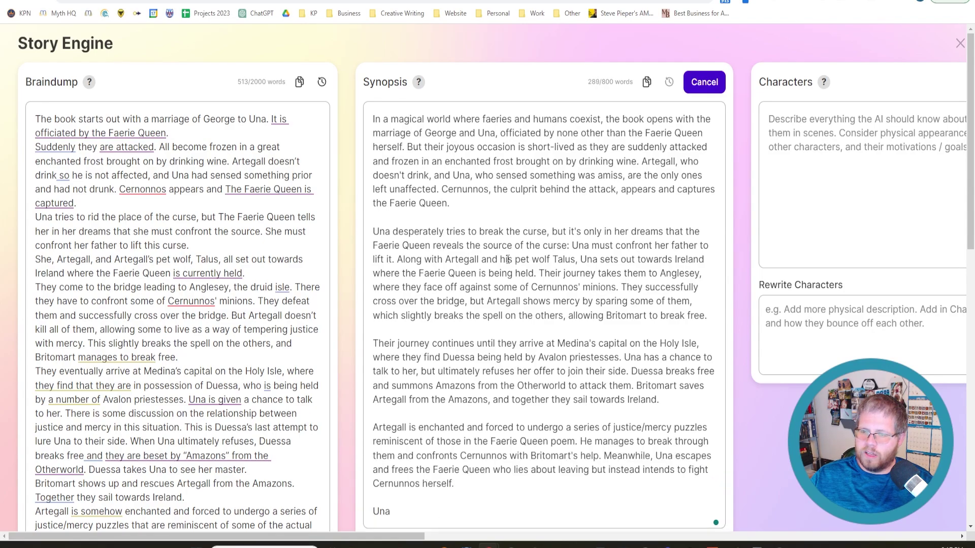
scroll(508, 259, down, 3)
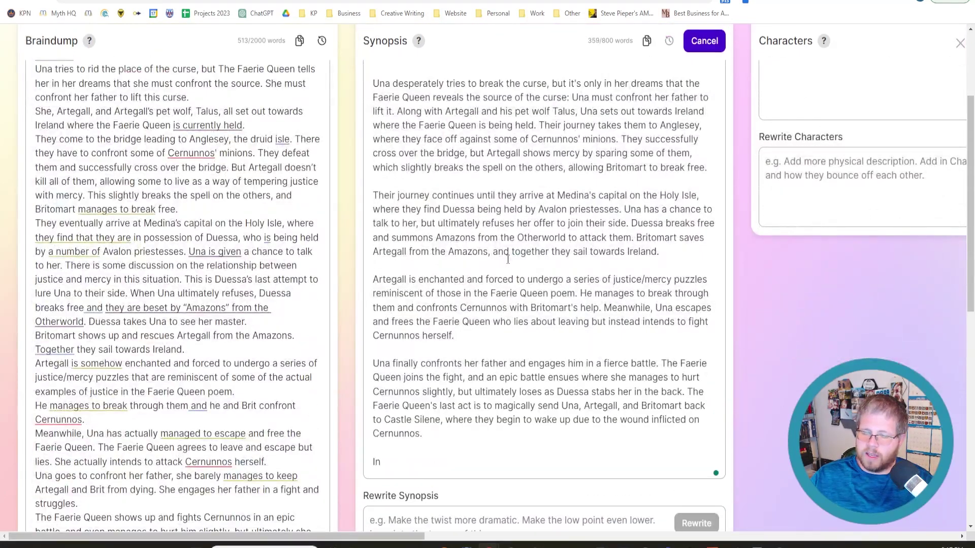
scroll(508, 259, down, 3)
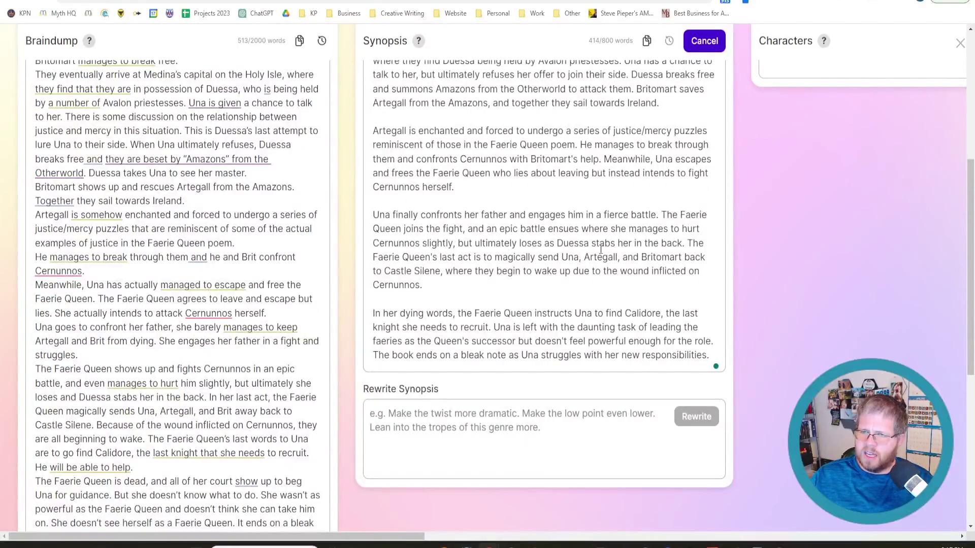
scroll(601, 249, up, 6)
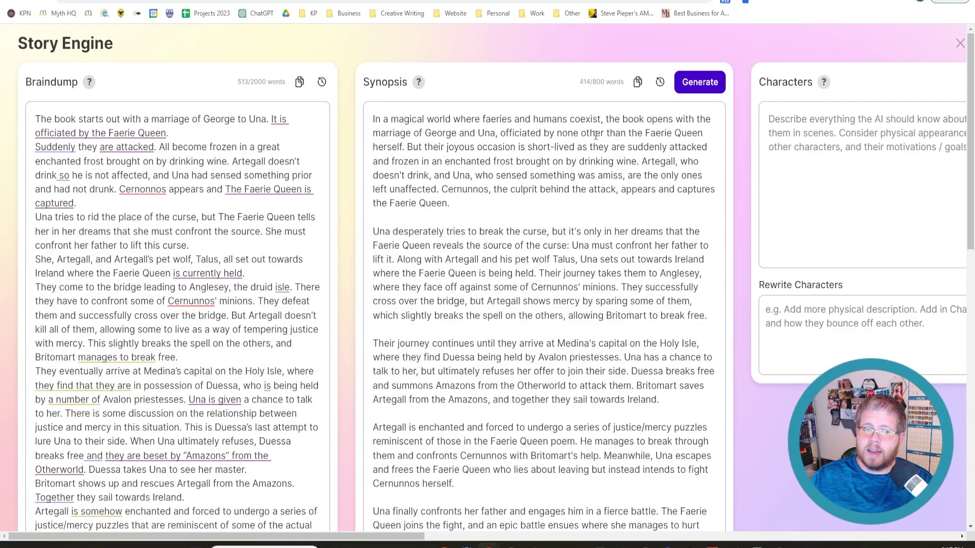
Replace the synopsis's opening clause with 'Starting in the ruined castle of Castle Silene'.
scroll(463, 348, down, 3)
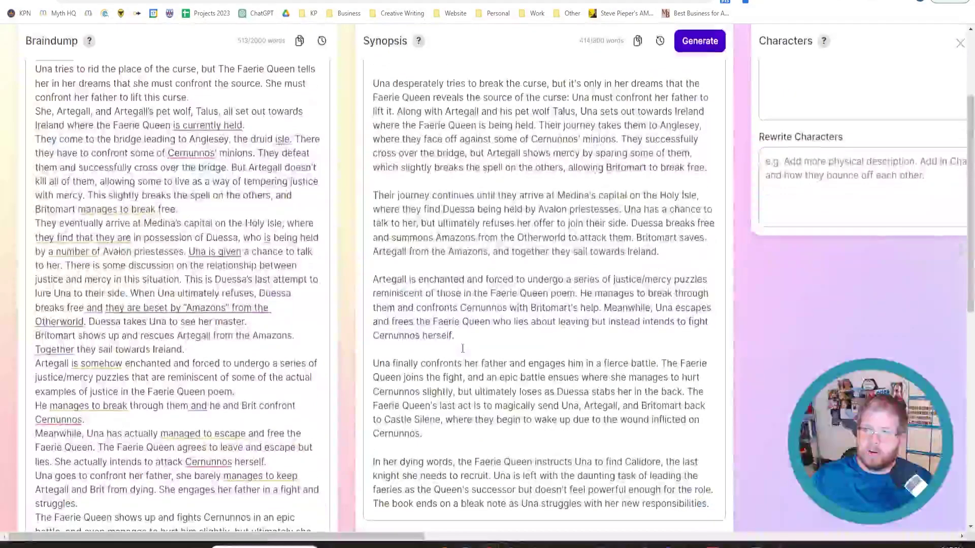
scroll(482, 337, up, 3)
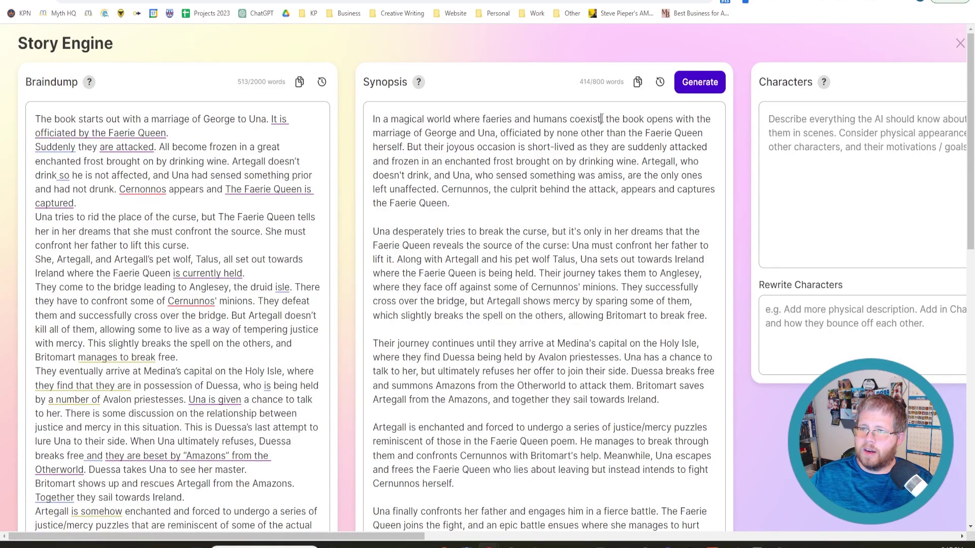
drag(601, 119, 373, 117)
text(In)
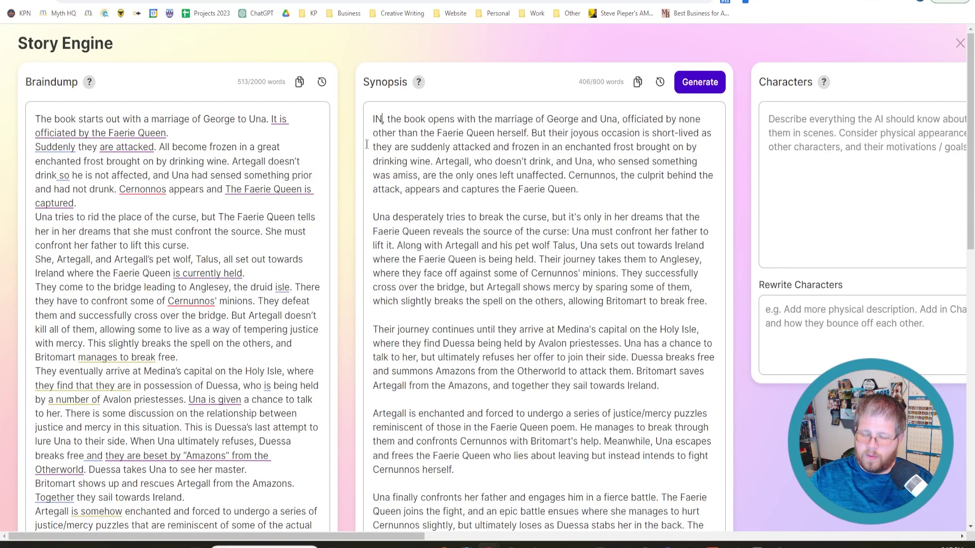
key(BackSpace)
key(BackSpace)
text(Starting in )
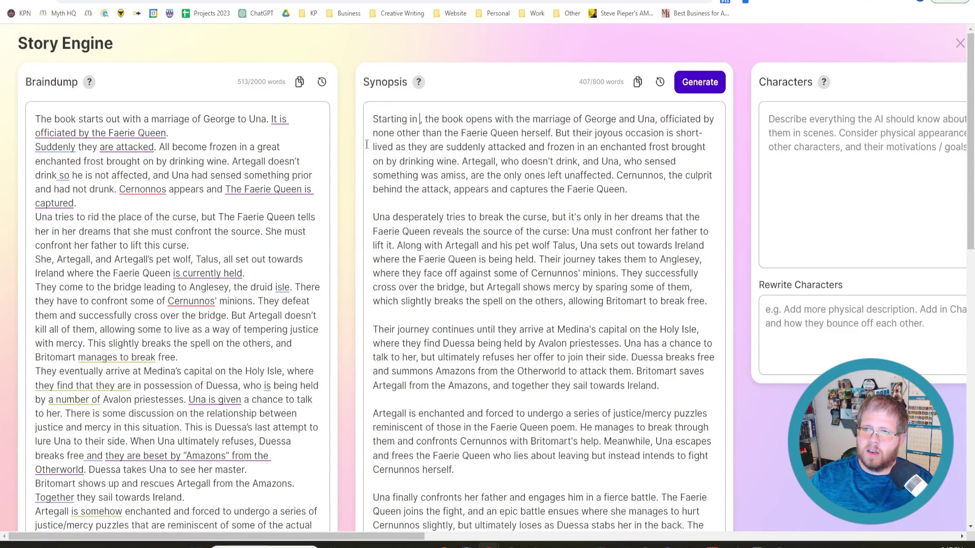
text(the ruined castle)
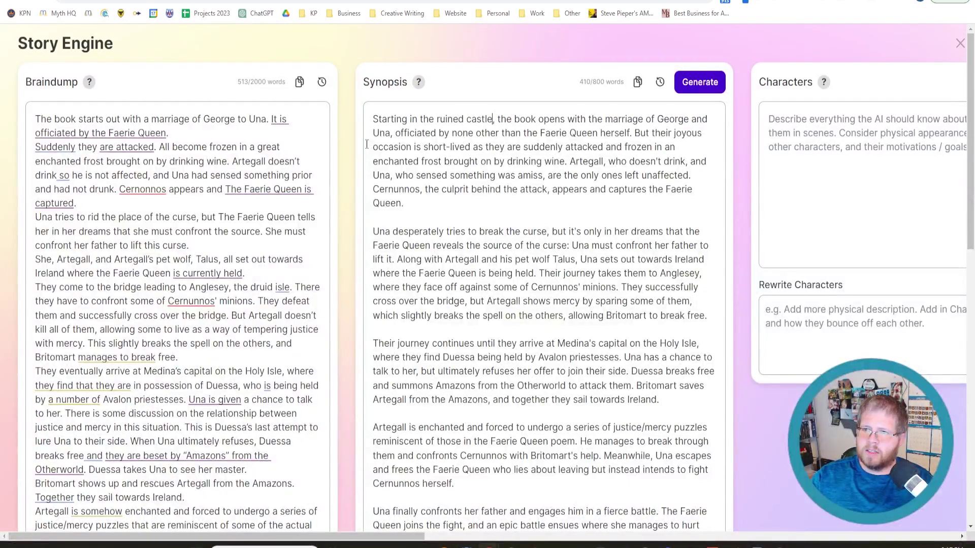
text( of Castle Silen)
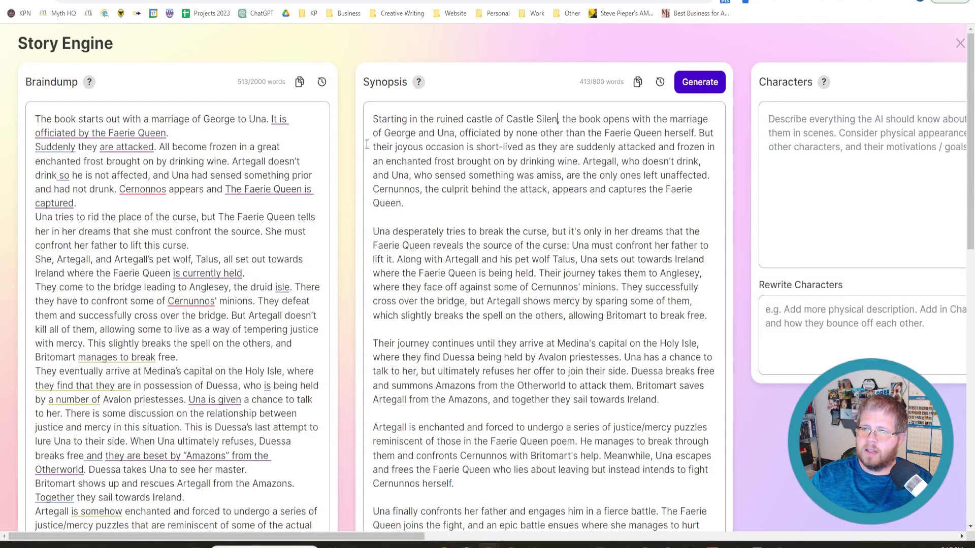
text(e)
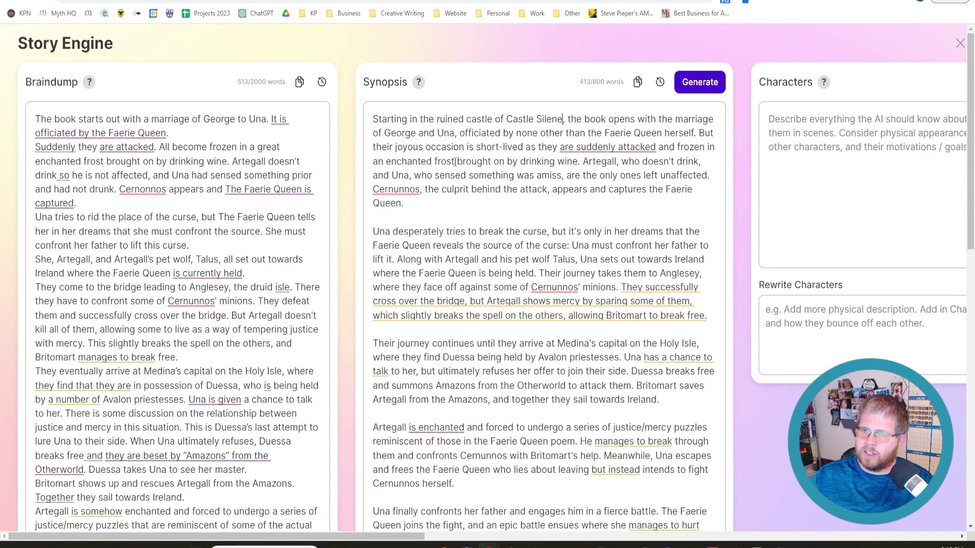
Insert 'enchanted' before wine and add 'Una and Artegall are powerless to stop him.'.
click(559, 163)
text(enchanted and)
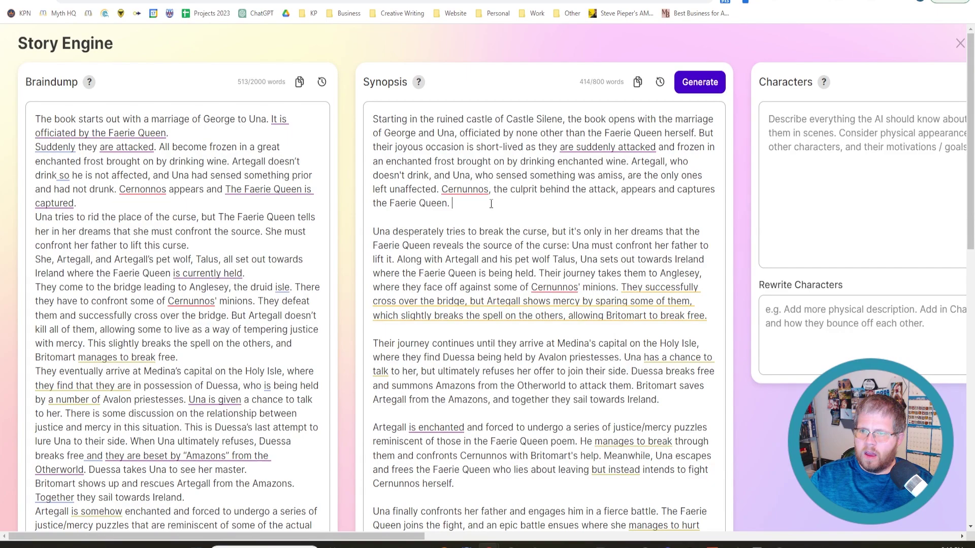
text(Una and Artegall are powe)
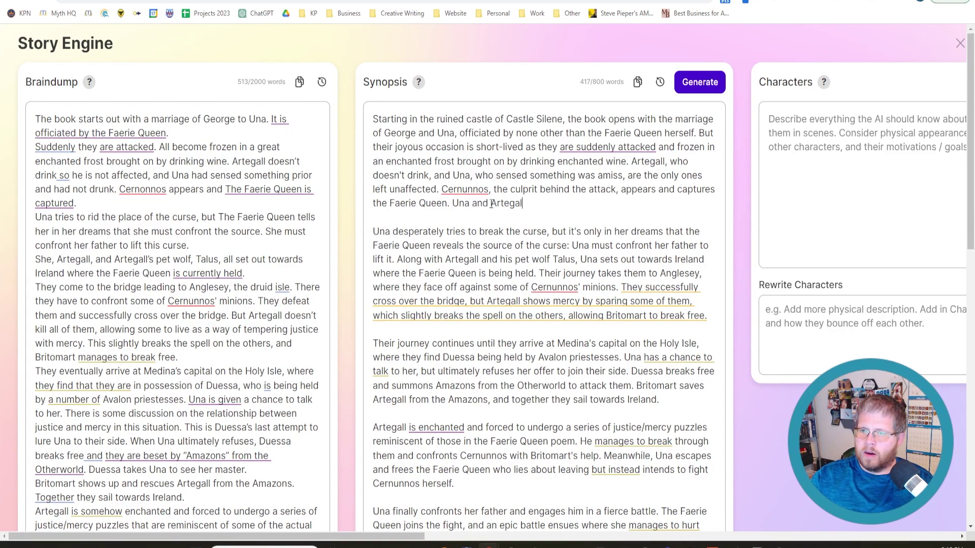
text(r)
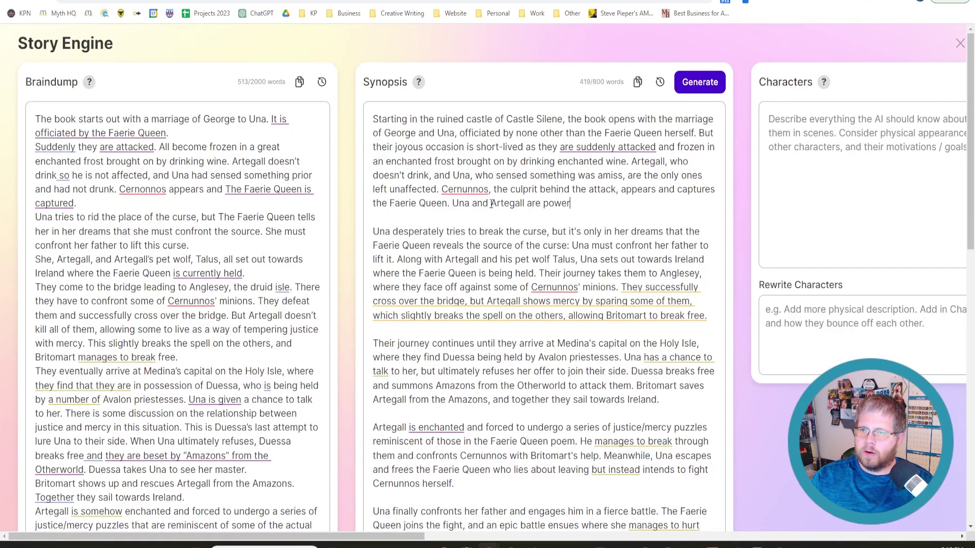
text(less to stop him)
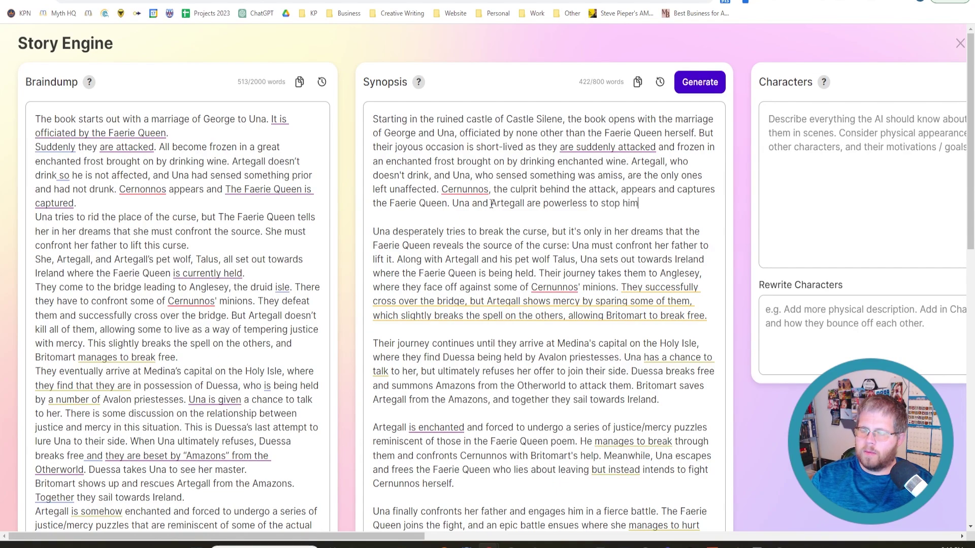
text(.)
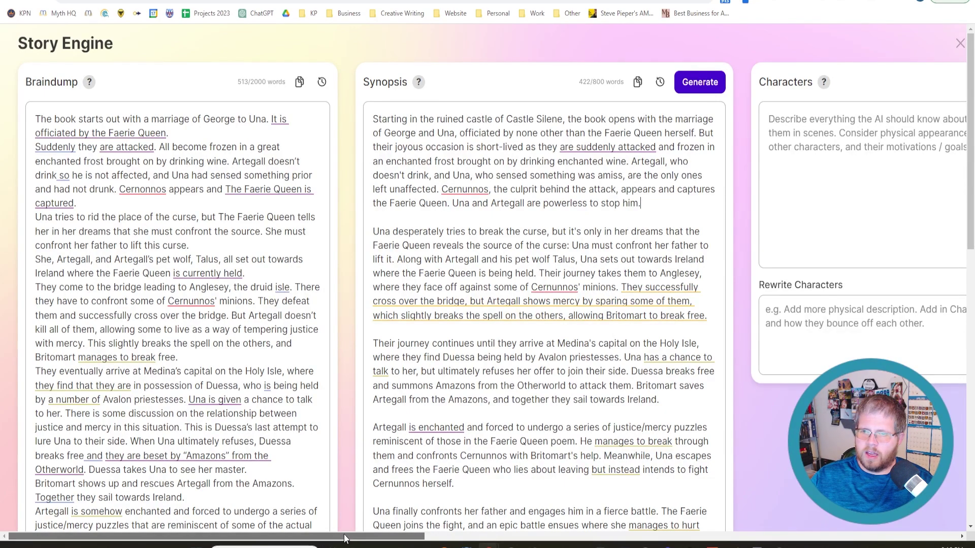
Generate a 256-word cast list in the Characters card, from Una and Artegall to Calidore.
drag(343, 529, 486, 522)
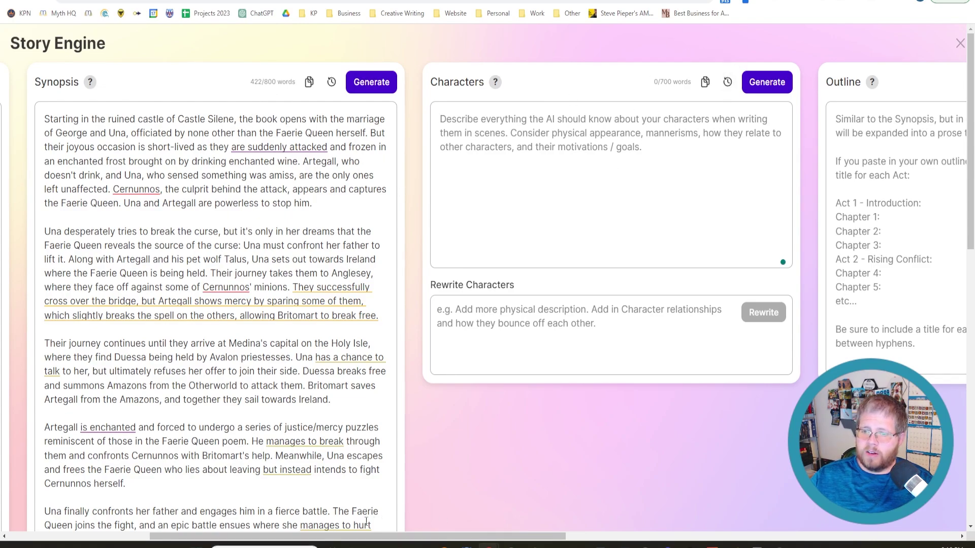
click(335, 526)
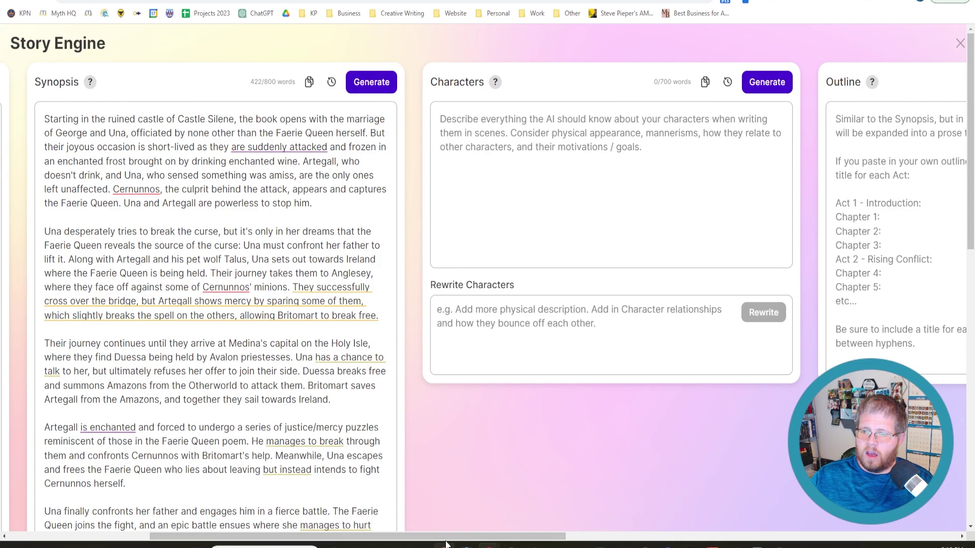
drag(450, 537, 533, 541)
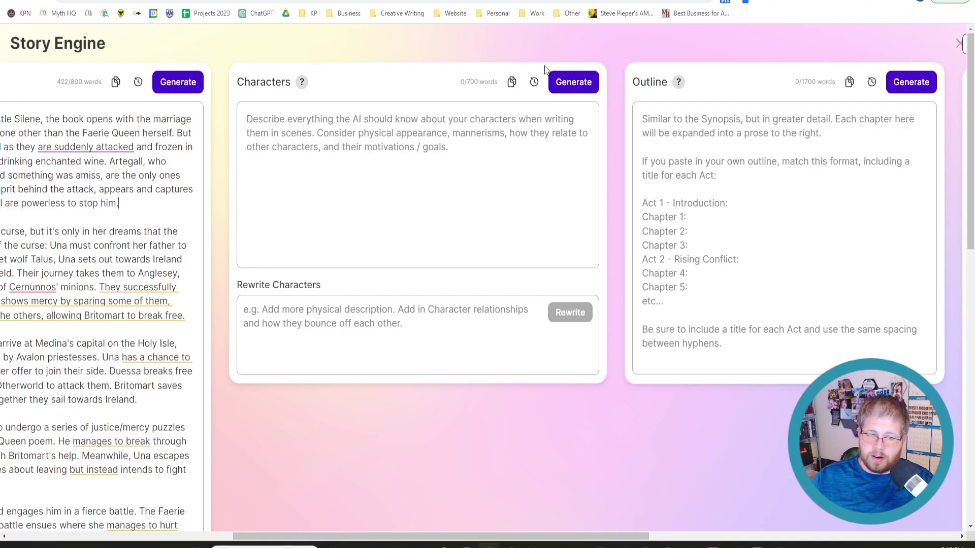
click(561, 86)
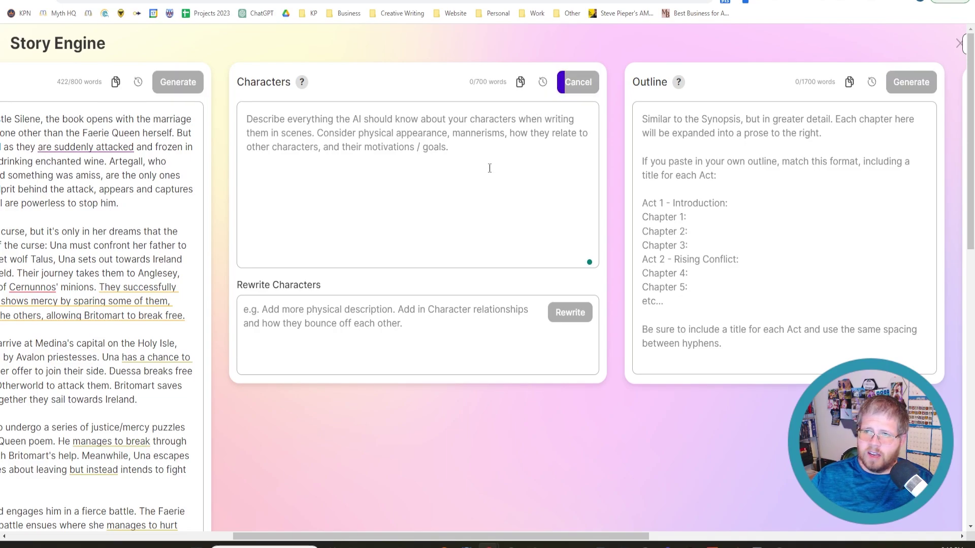
triple_click(488, 80)
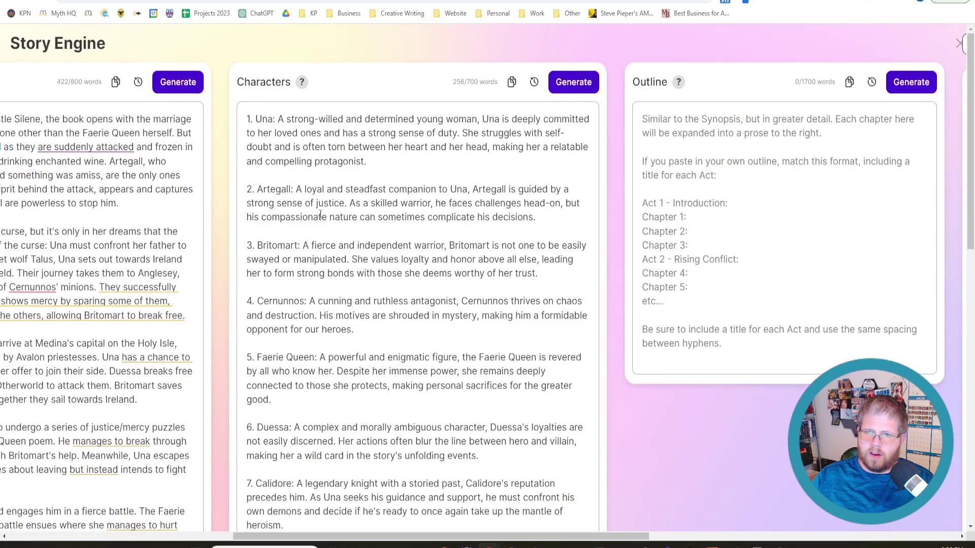
scroll(321, 344, down, 3)
scroll(317, 346, up, 3)
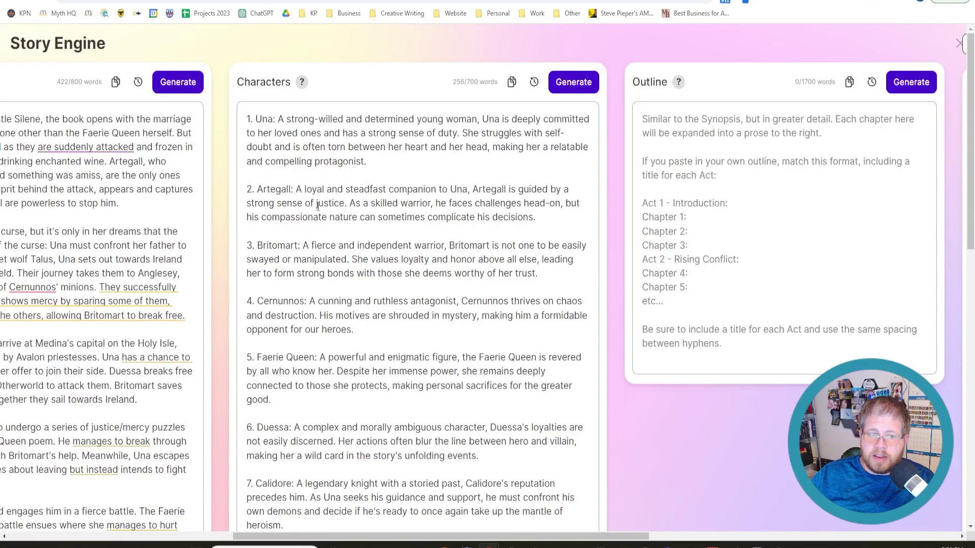
Append to Artegall's entry that his dialogue is blunt and curt and can seem cold.
click(376, 162)
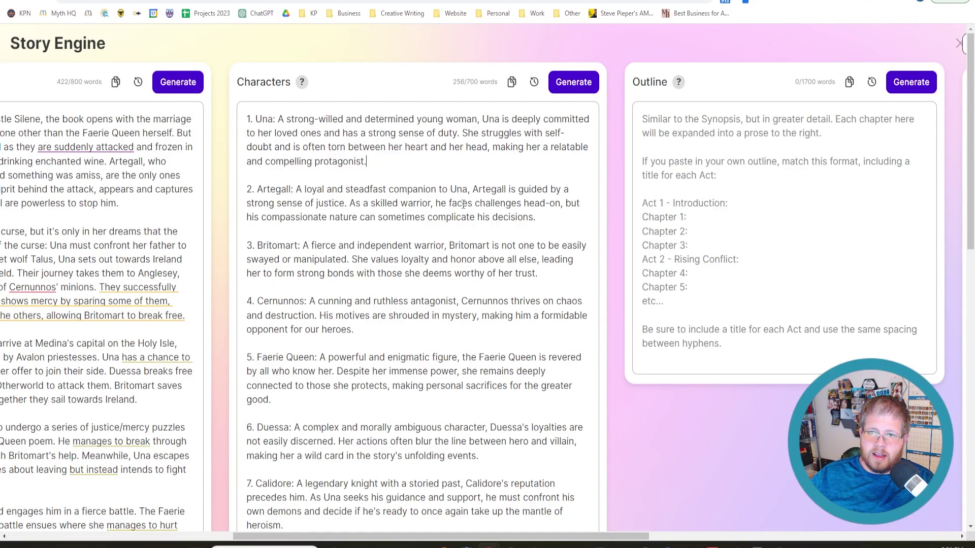
text(Her dialogue is)
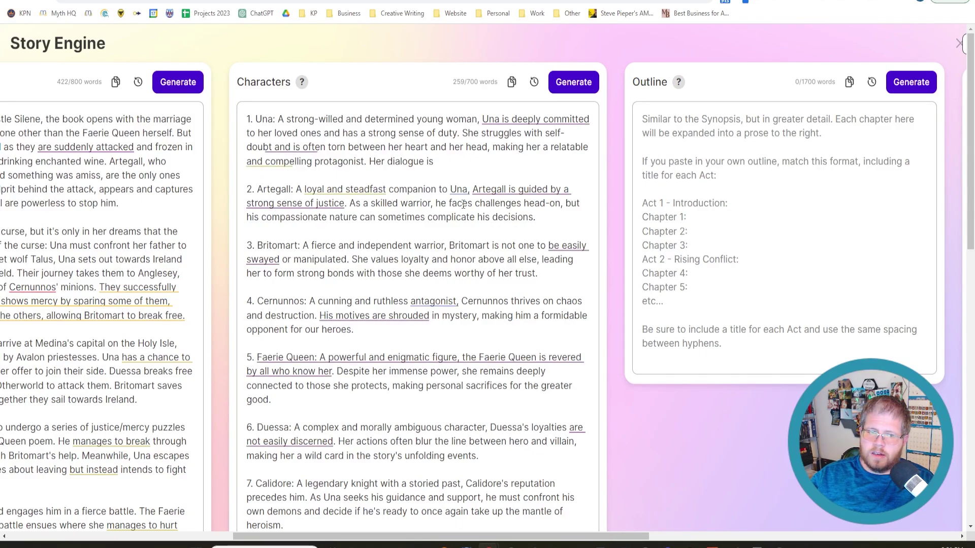
key(BackSpace)
key(BackSpace)
key(BackSpace)
key(BackSpace)
key(BackSpace)
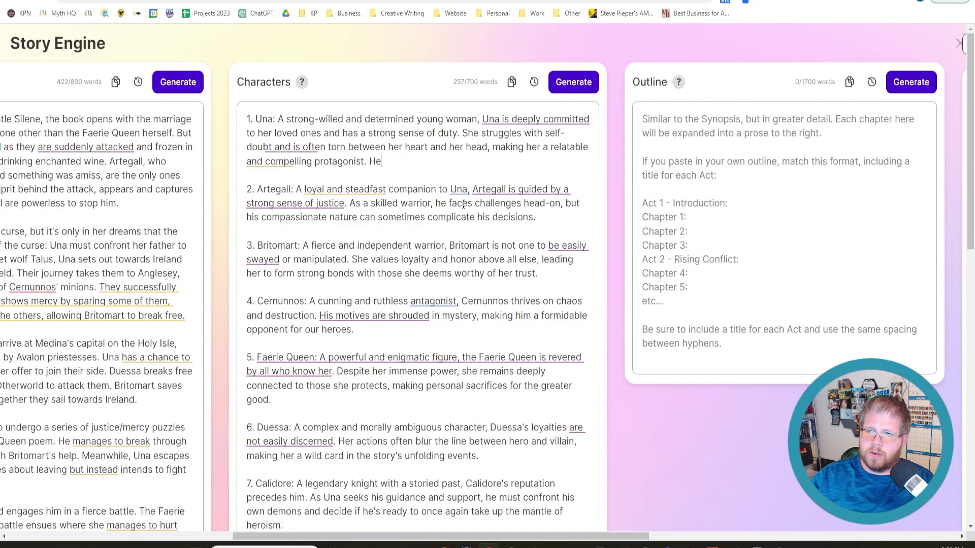
key(BackSpace)
key(BackSpace)
click(556, 215)
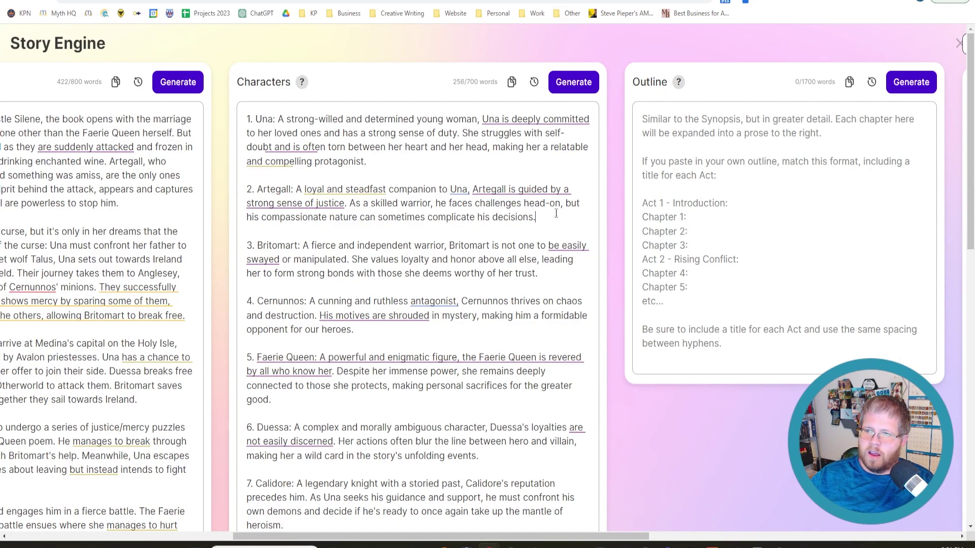
text(His dialog)
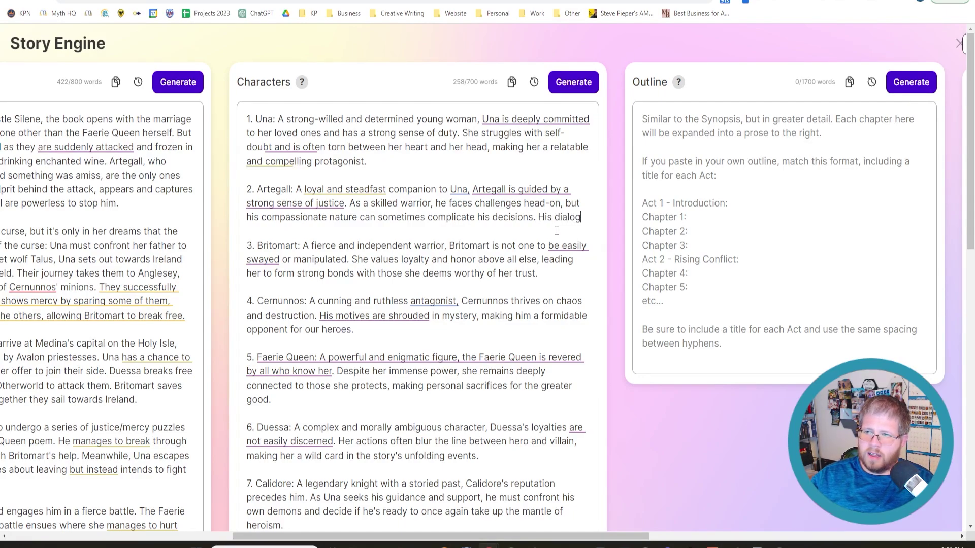
text(ue is blunt)
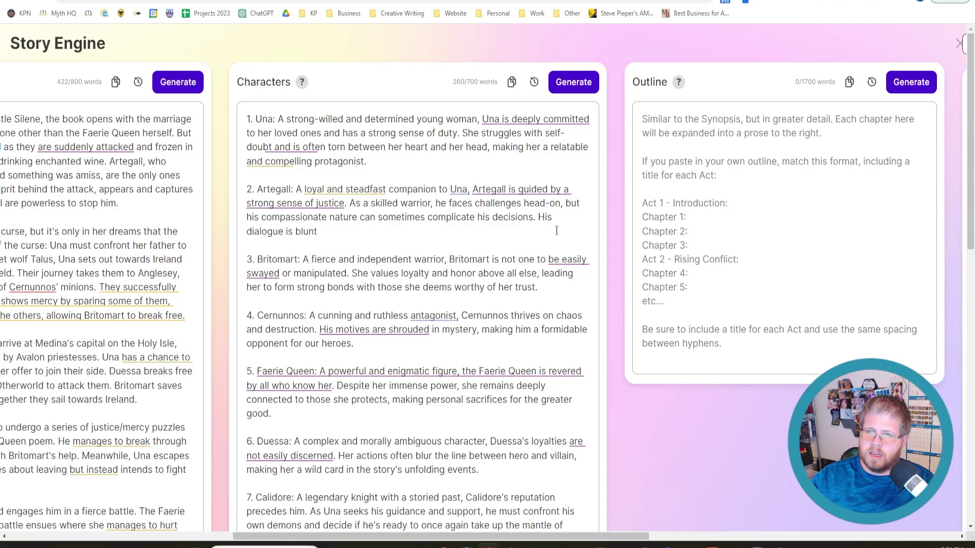
text( and curt)
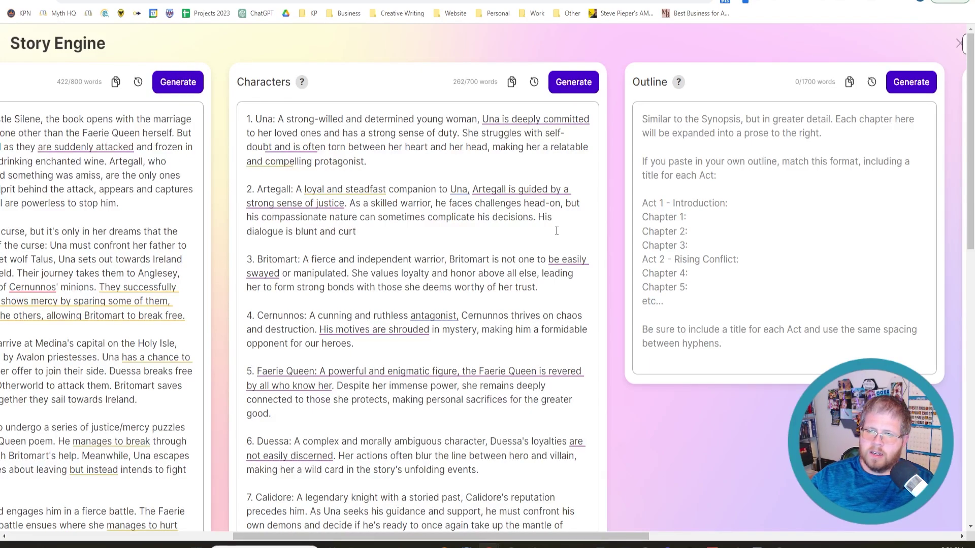
text(, and can some)
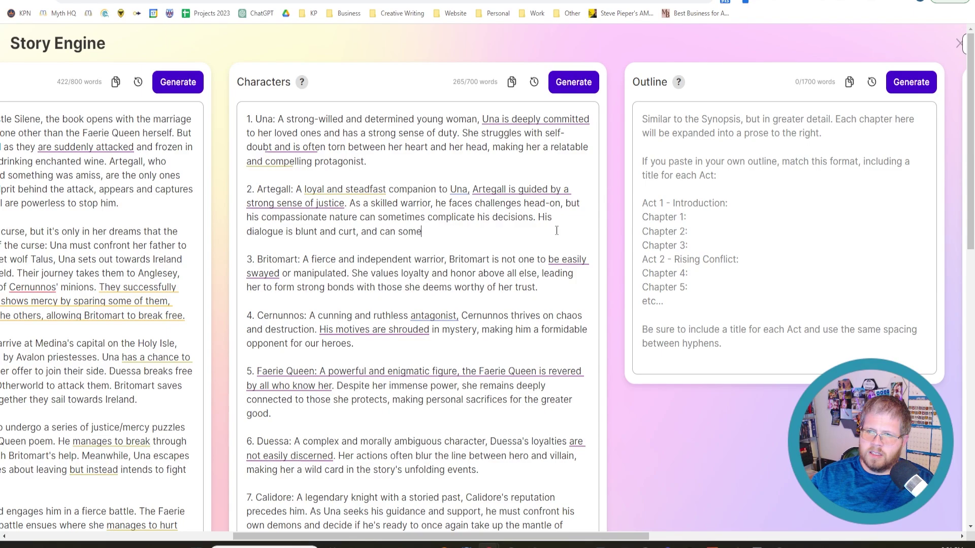
text(times come off as co)
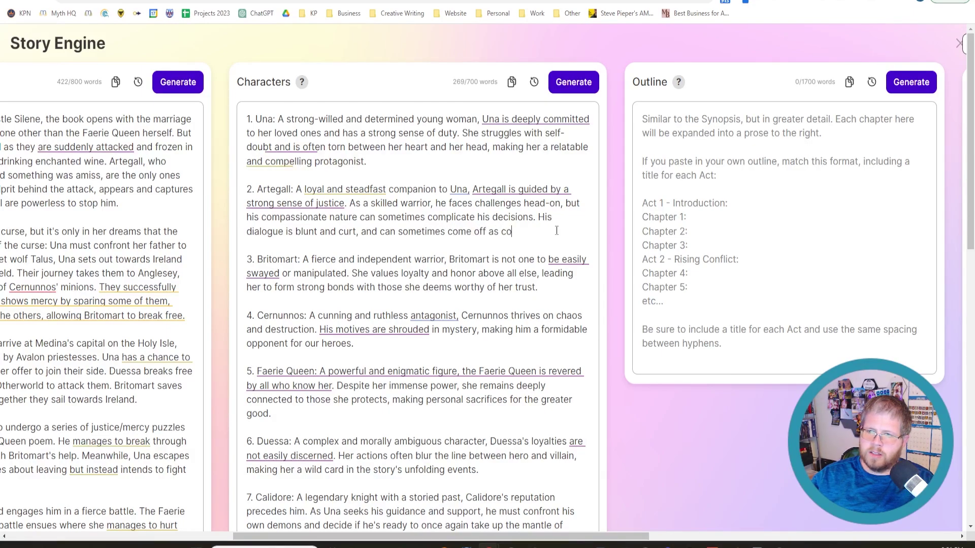
text(ld, though)
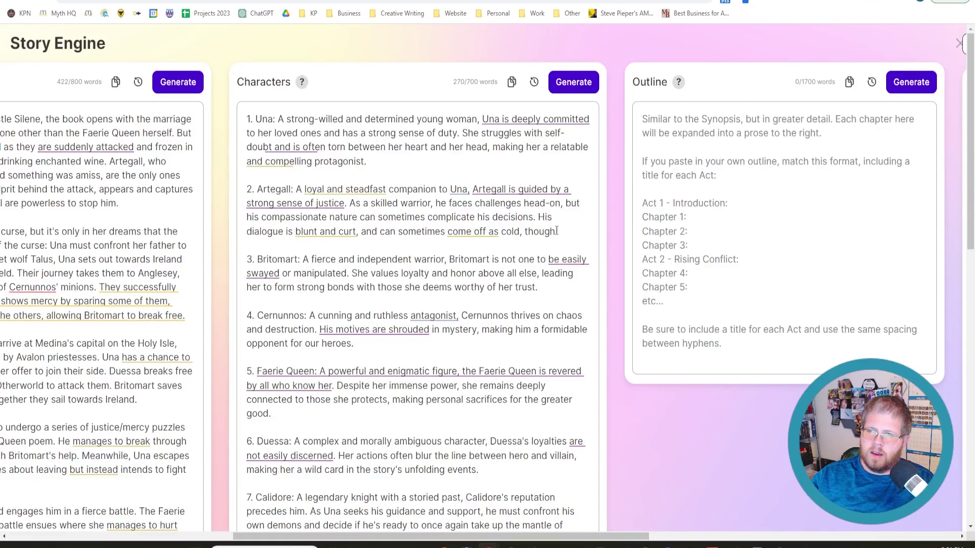
text( he does not mean )
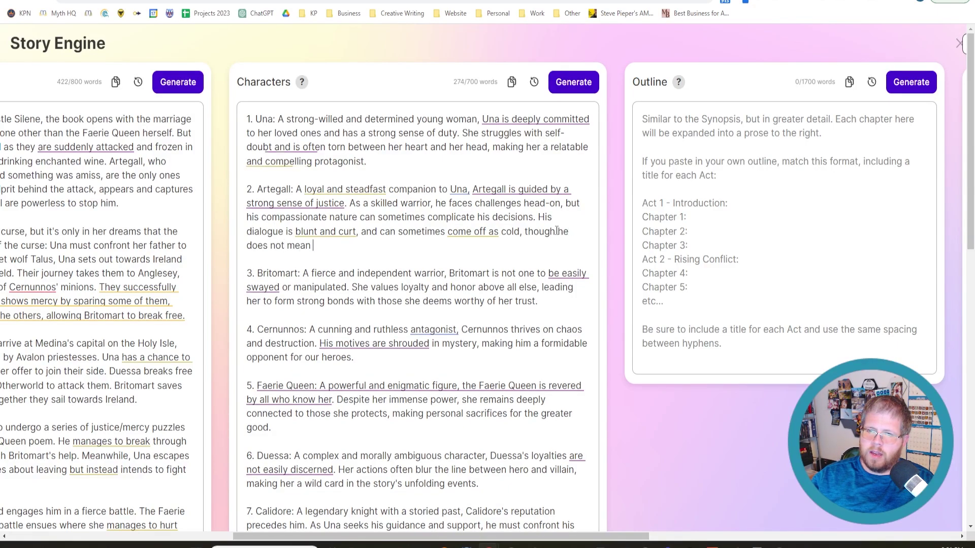
text(it that way.)
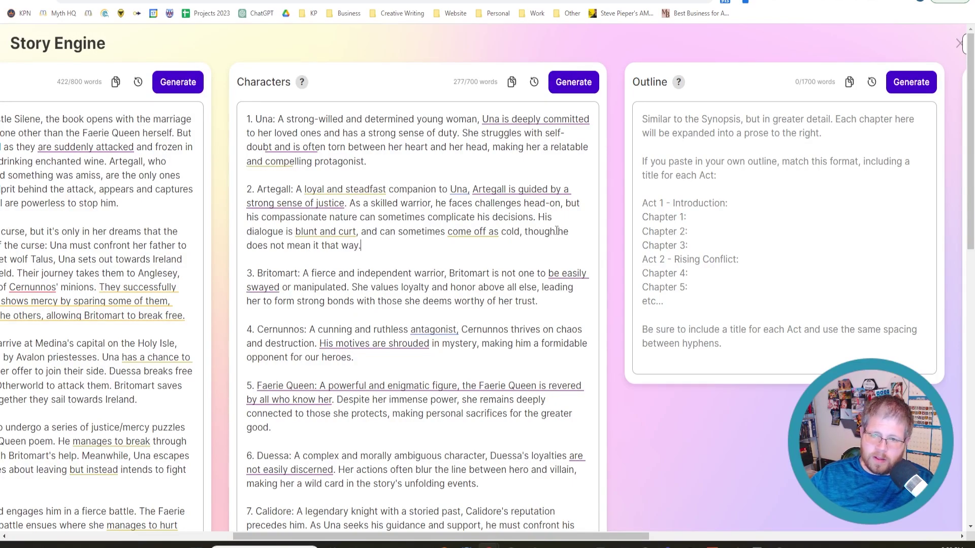
scroll(519, 229, down, 5)
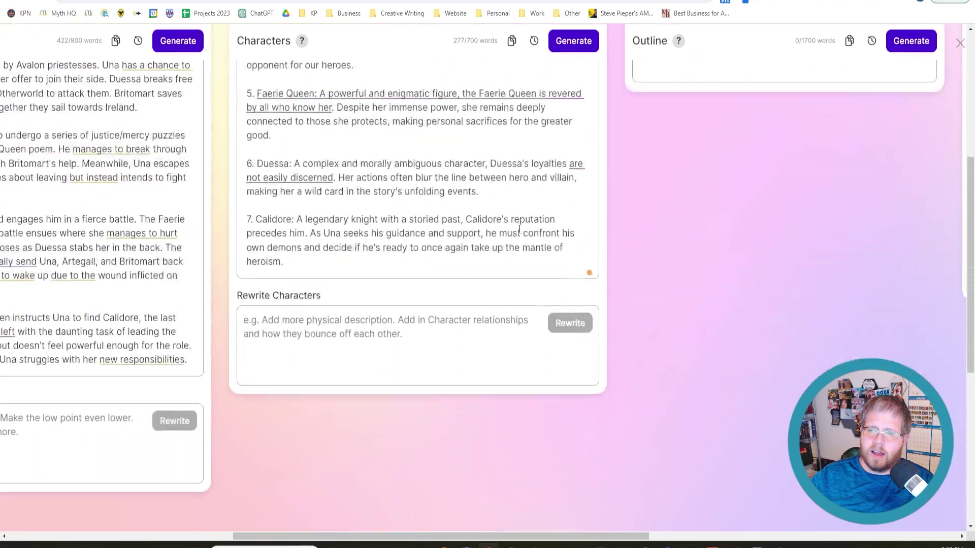
click(304, 344)
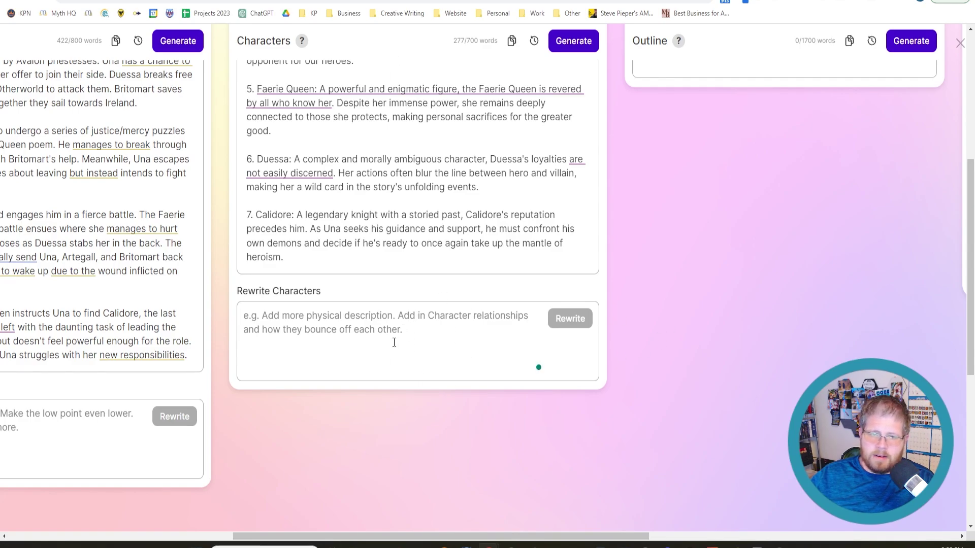
scroll(394, 343, up, 6)
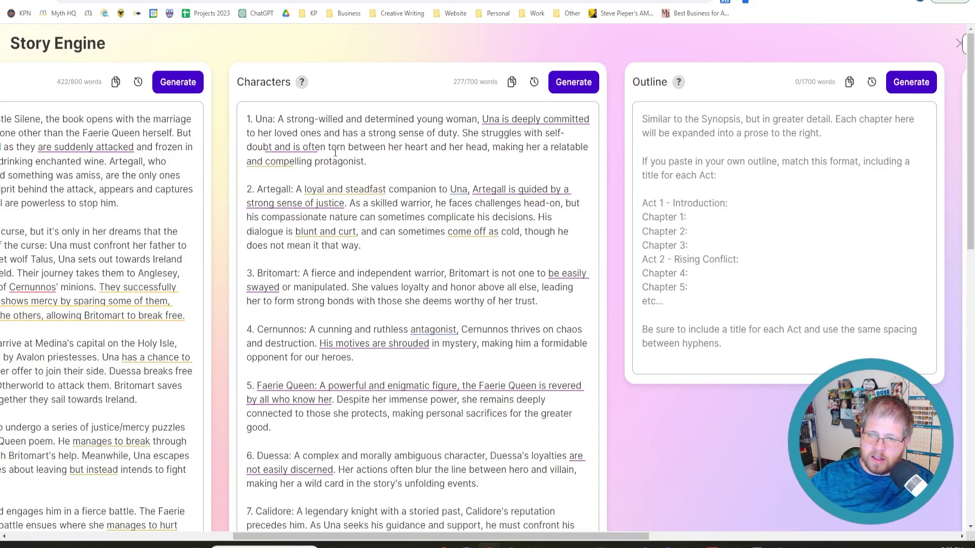
mouse_move(301, 84)
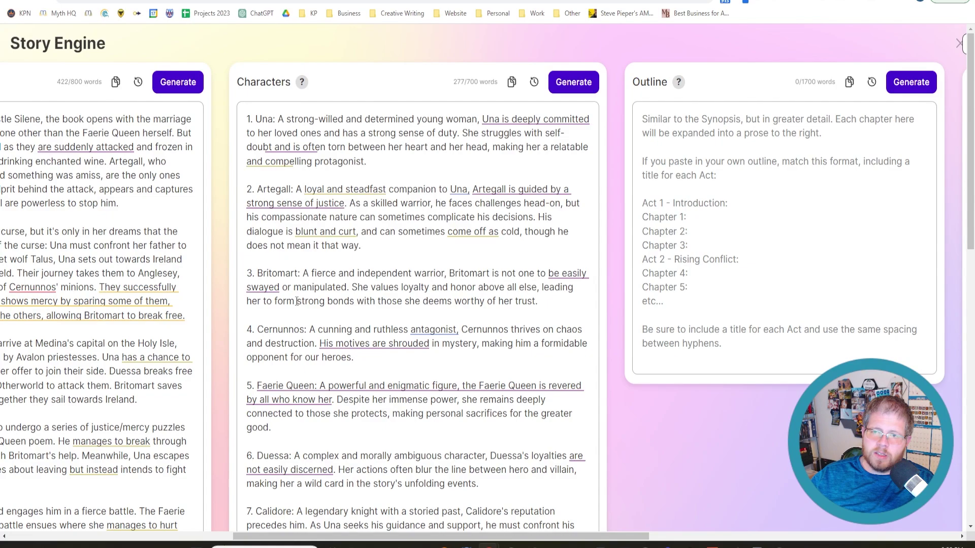
drag(249, 119, 387, 160)
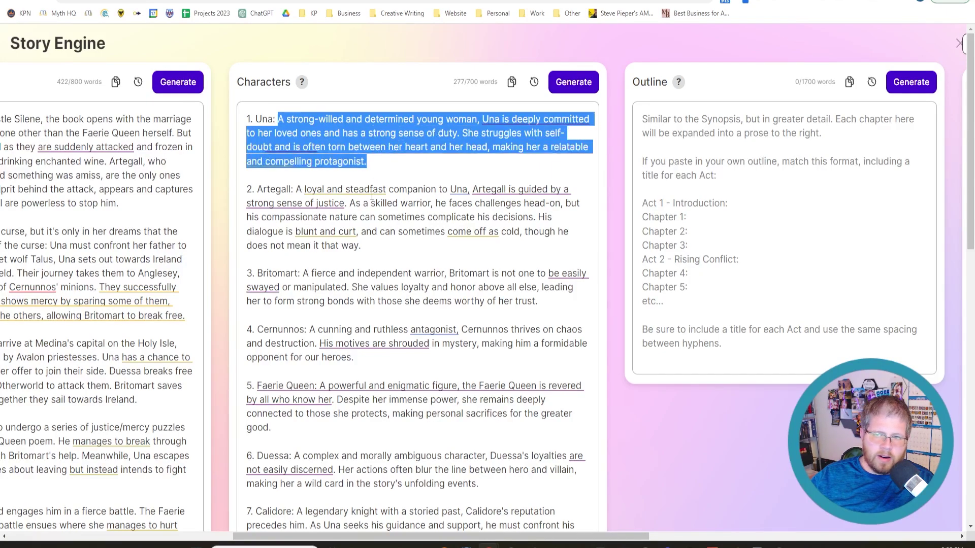
scroll(337, 426, down, 3)
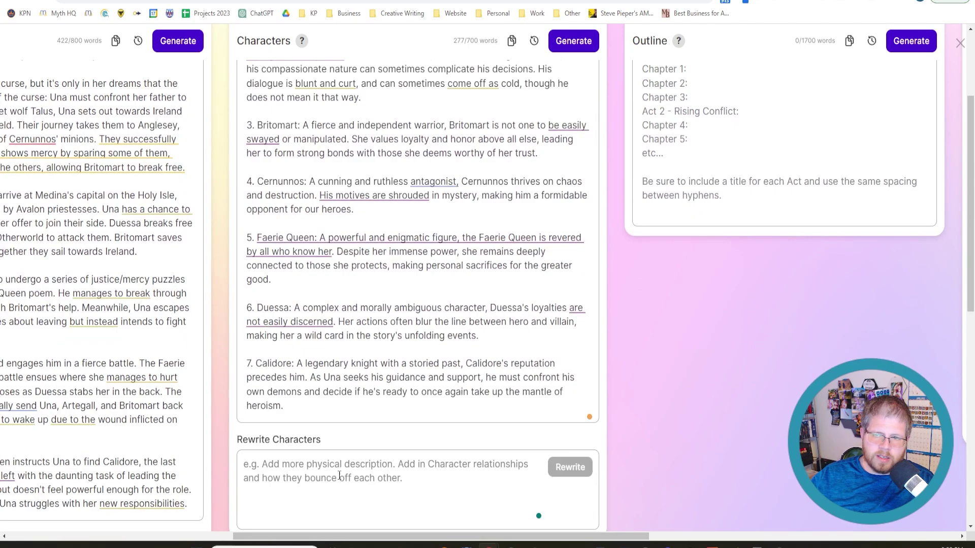
scroll(338, 474, up, 3)
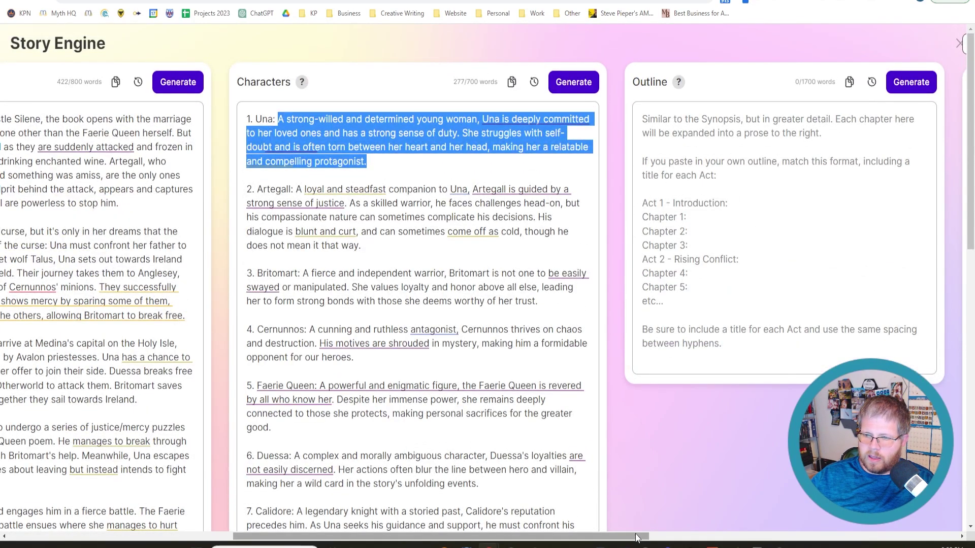
Bring the Outline panel into view and generate the Act 1 outline with Chapters 1–3.
drag(635, 536, 777, 539)
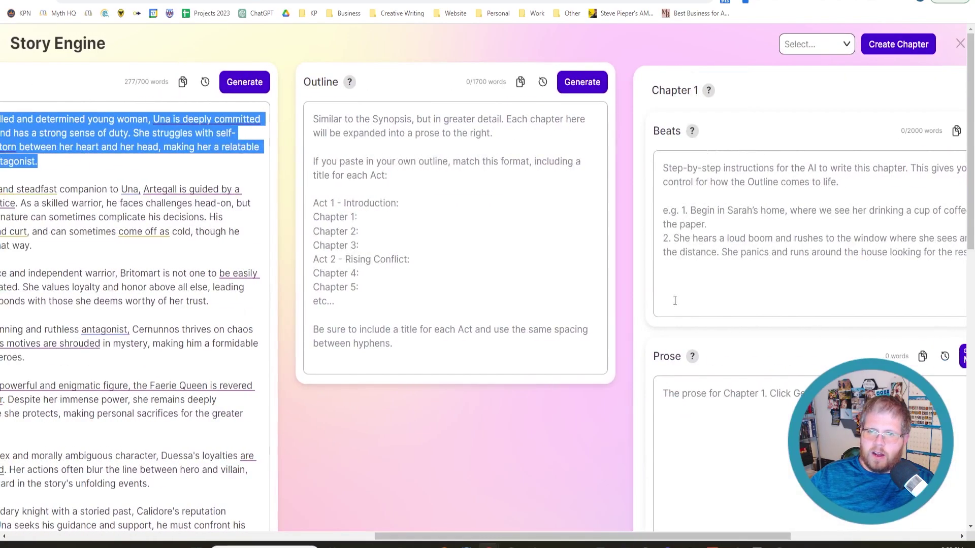
click(587, 85)
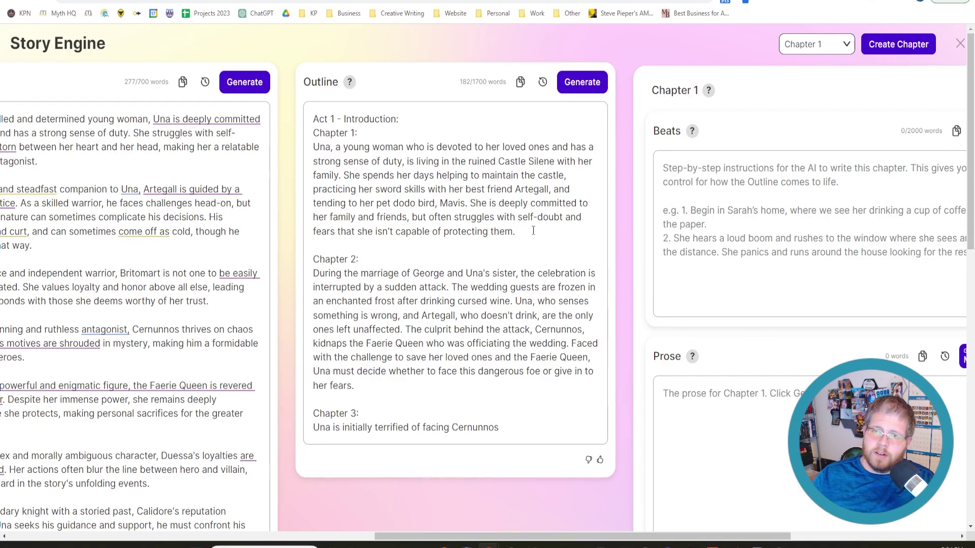
Replace Chapter 1's summary with the wedding-attack paragraph and delete Chapters 2 and 3.
drag(534, 231, 308, 152)
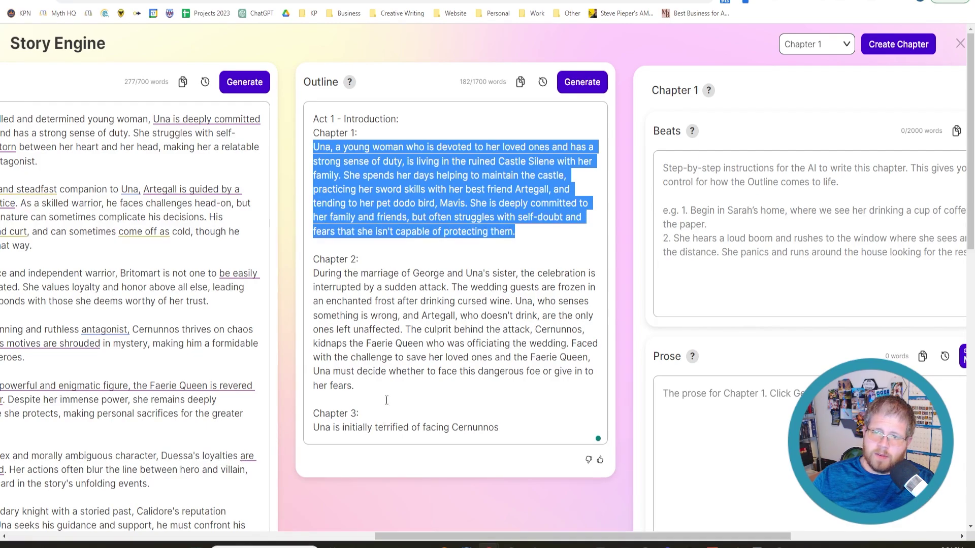
drag(386, 400, 304, 275)
key(ctrl+c)
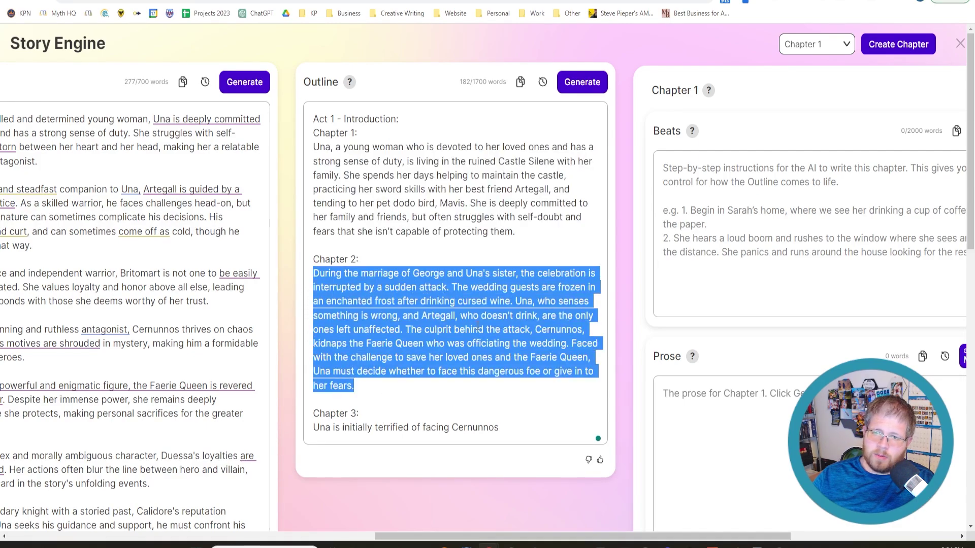
key(BackSpace)
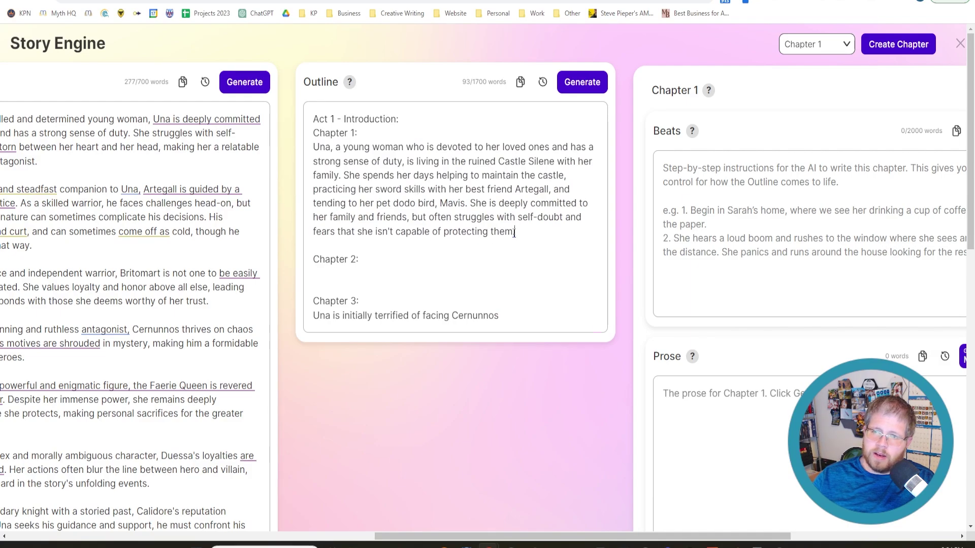
drag(516, 232, 310, 154)
key(ctrl+v)
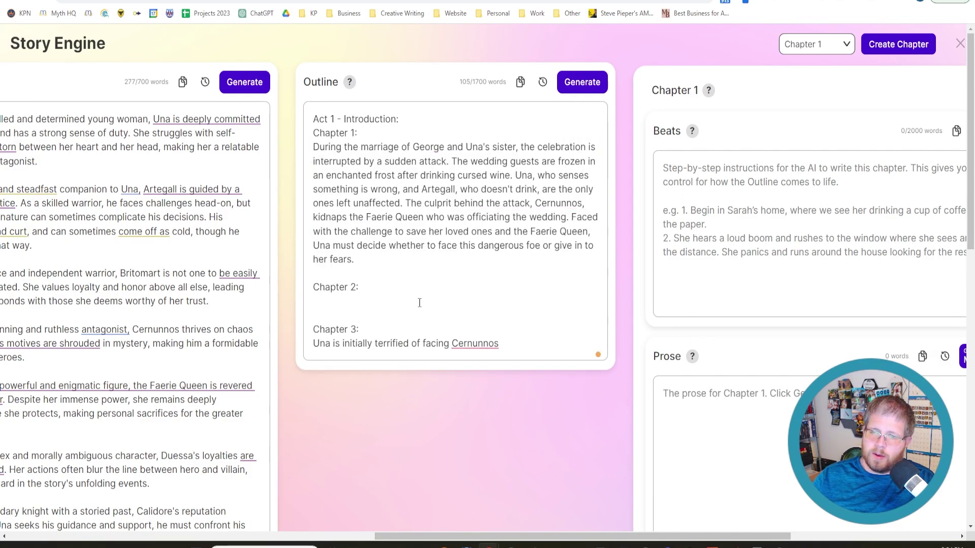
drag(315, 273, 623, 387)
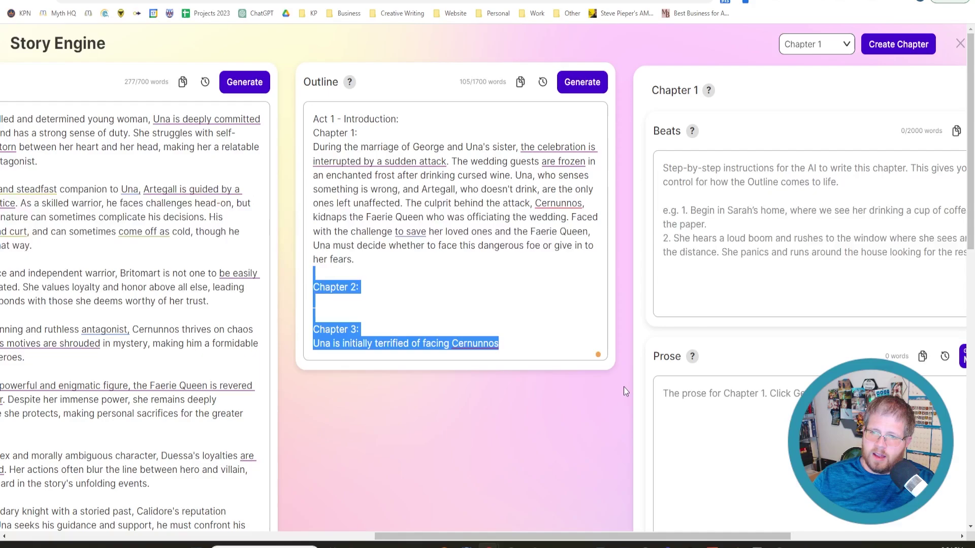
key(BackSpace)
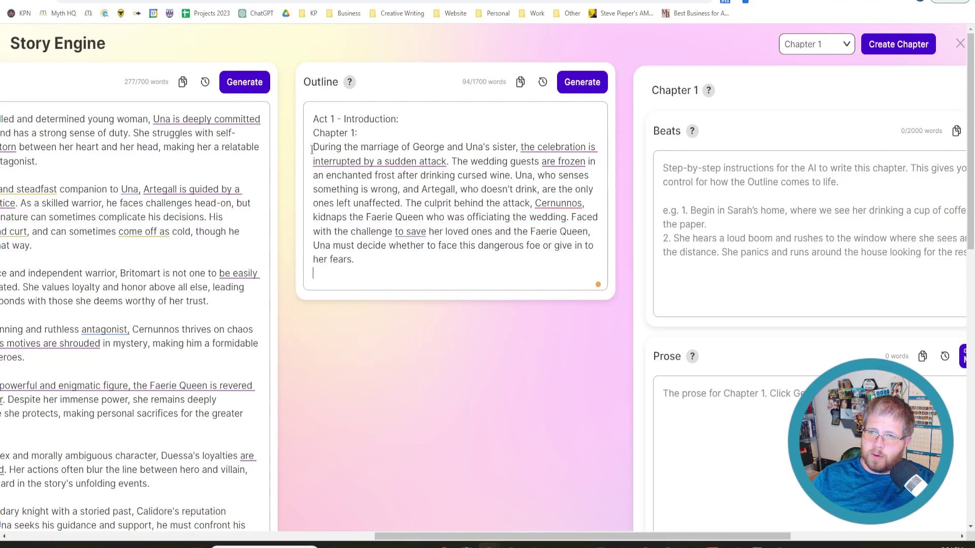
Edit the outline so 'Una's sister' reads just 'Una'.
drag(465, 147, 488, 147)
click(518, 147)
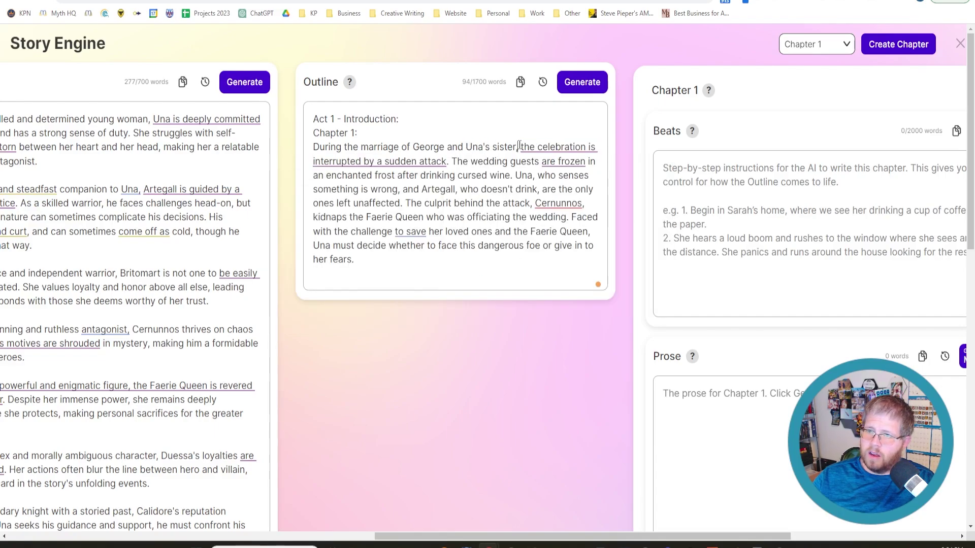
key(BackSpace)
key(BackSpace)
key(BackSpace)
key(BackSpace)
key(BackSpace)
key(BackSpace)
key(BackSpace)
key(BackSpace)
key(BackSpace)
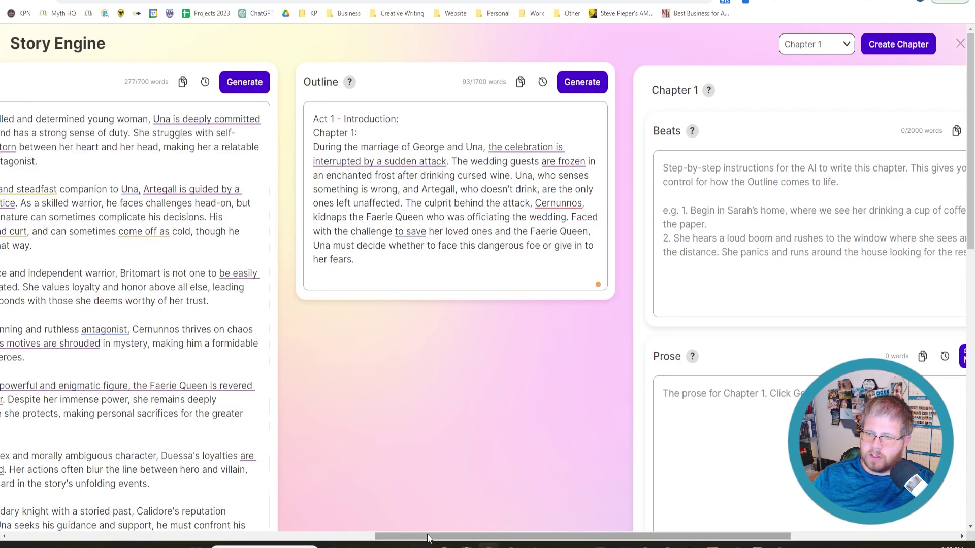
drag(426, 536, 583, 510)
scroll(577, 505, right, 2)
scroll(544, 474, left, 3)
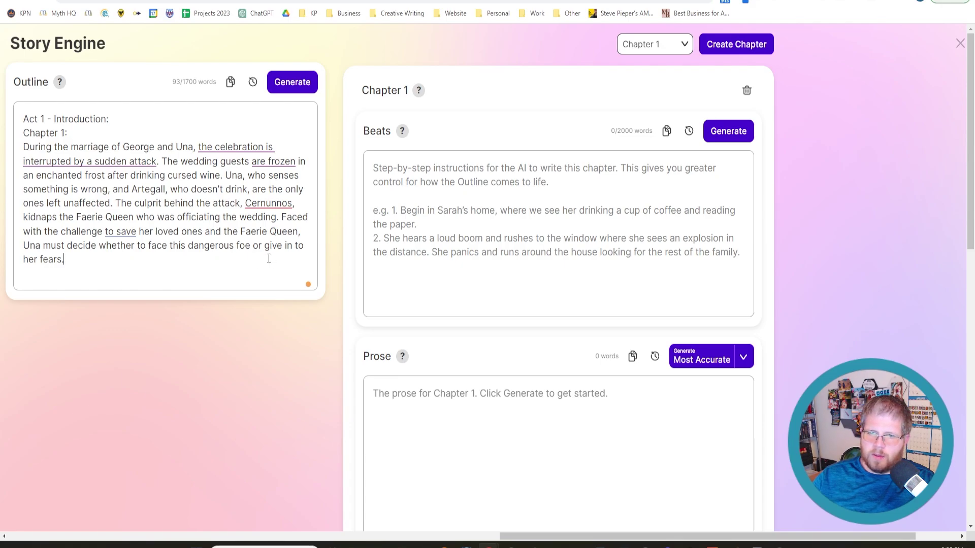
Review the trimmed 93-word Chapter 1 outline paragraph.
drag(268, 256, 284, 217)
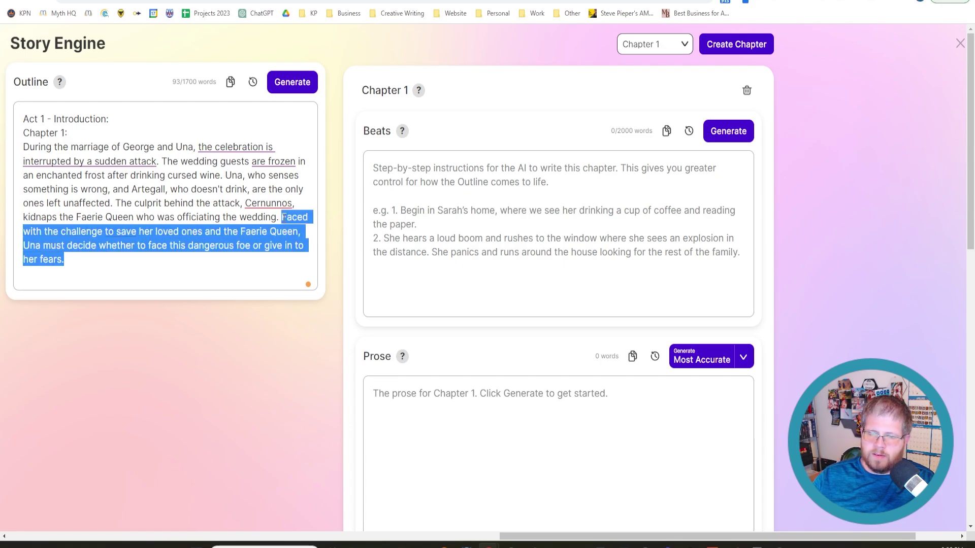
click(191, 269)
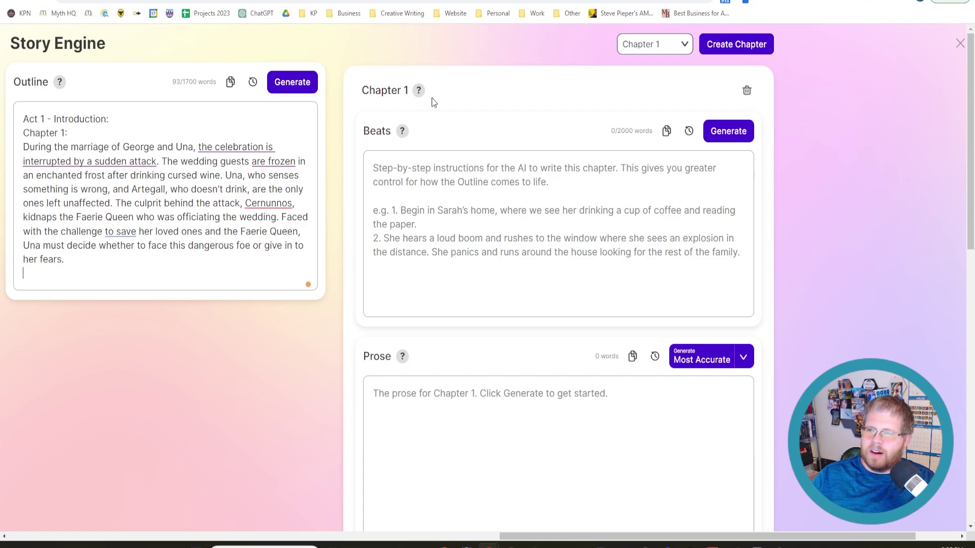
drag(87, 260, 204, 147)
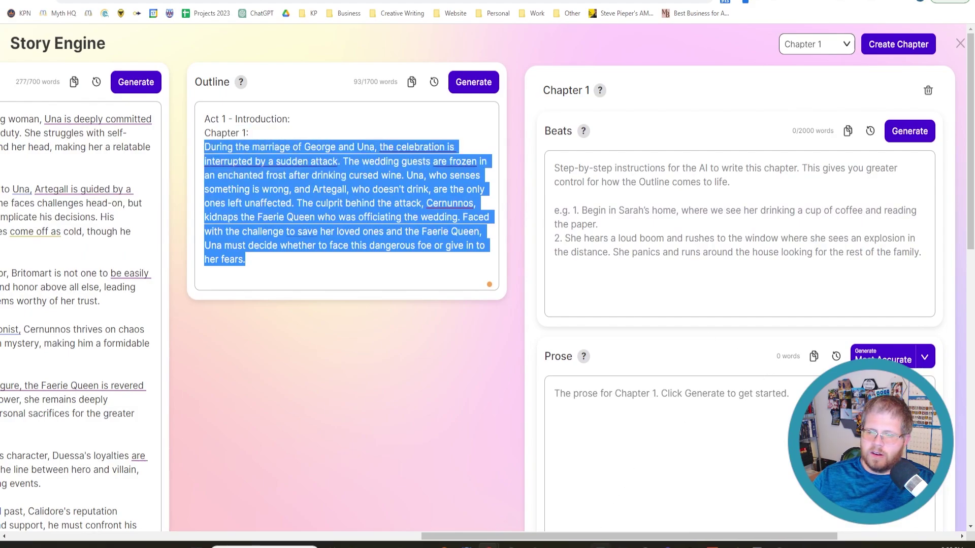
drag(604, 537, 698, 537)
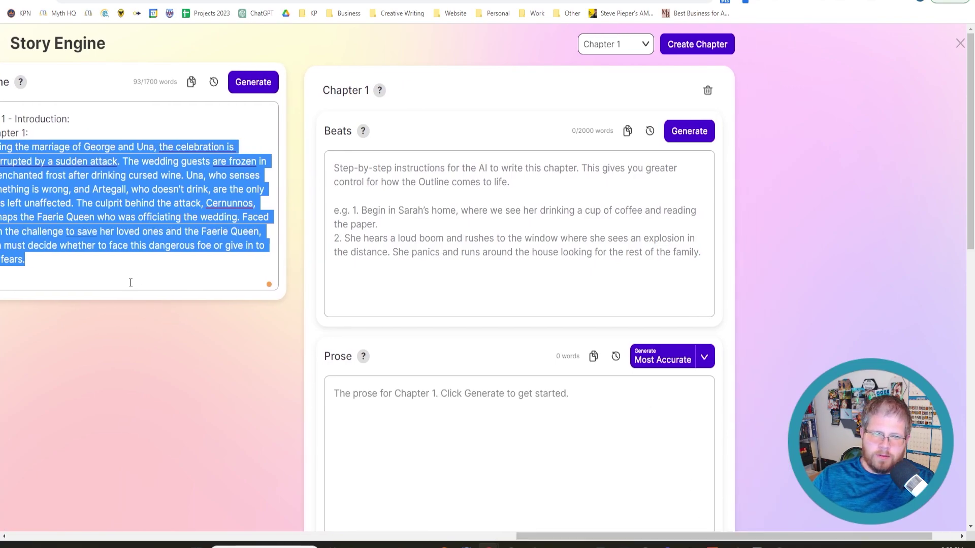
scroll(720, 368, down, 4)
scroll(720, 367, up, 4)
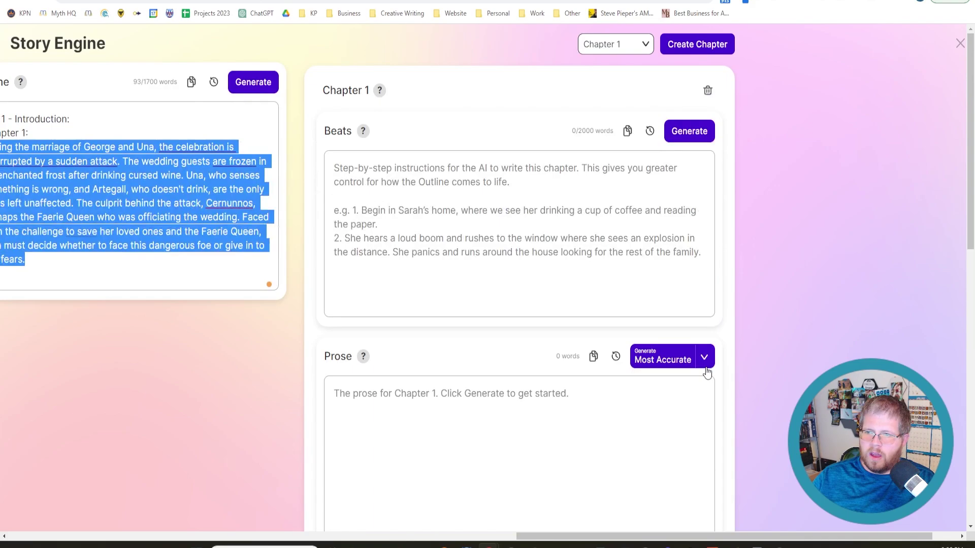
Generate 12 numbered Chapter 1 beats, from the wedding scene to the attack's aftermath.
click(450, 198)
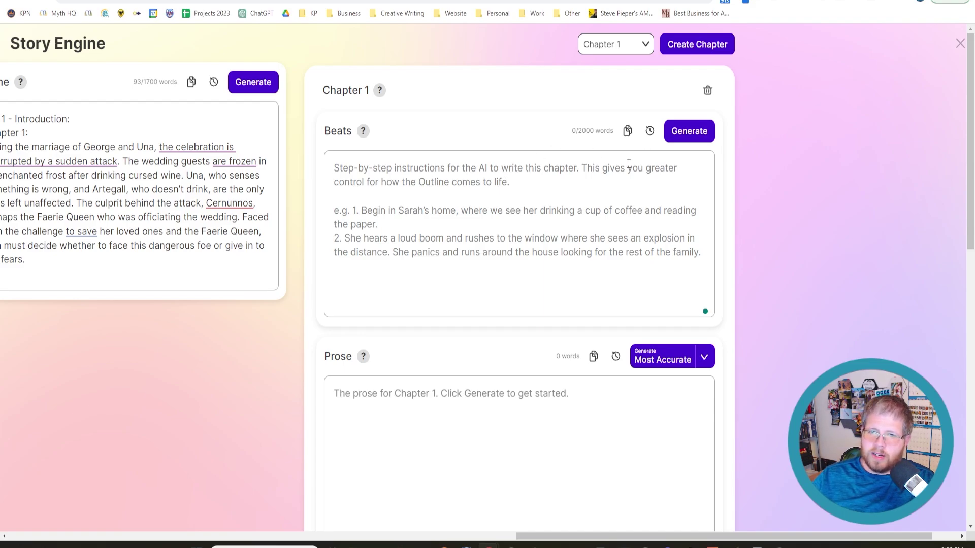
click(77, 223)
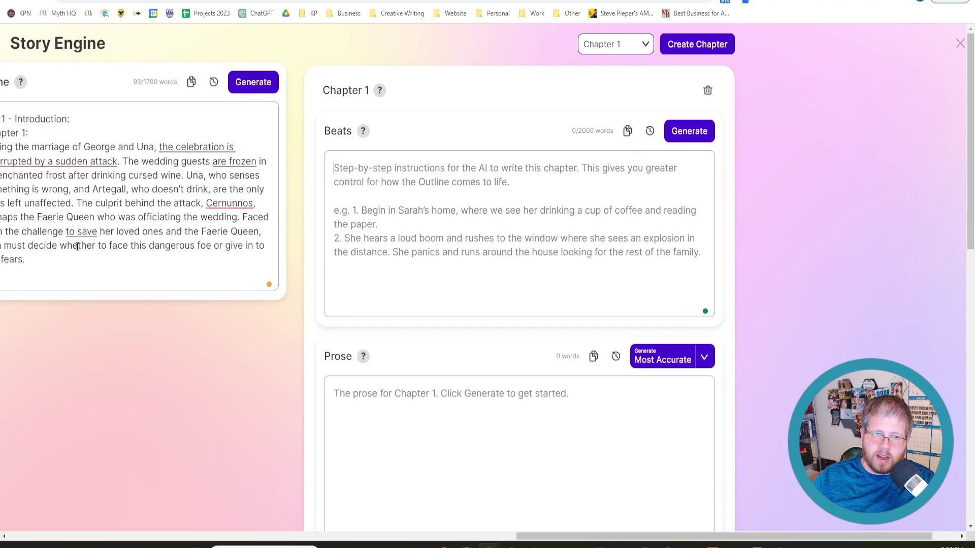
click(687, 136)
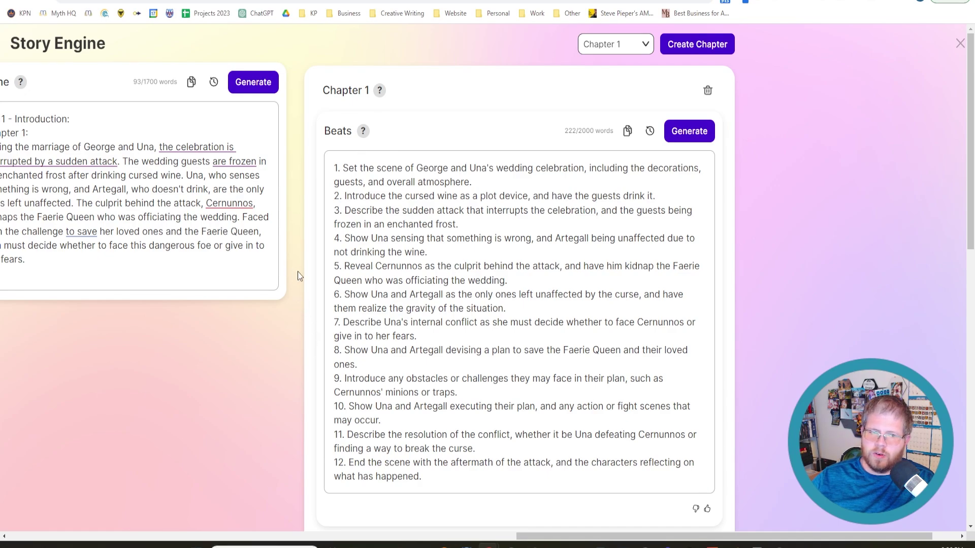
scroll(289, 284, down, 1)
scroll(289, 290, up, 1)
drag(447, 475, 331, 147)
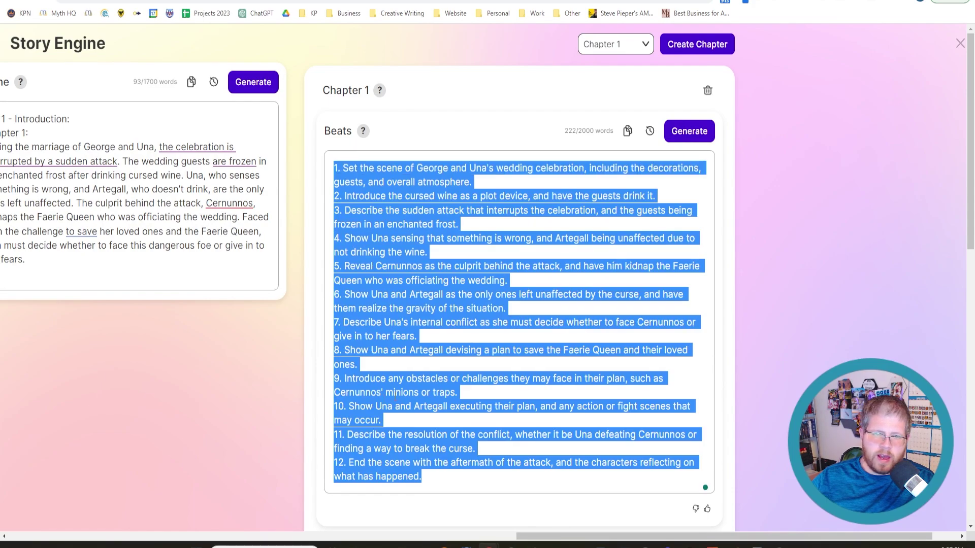
click(399, 394)
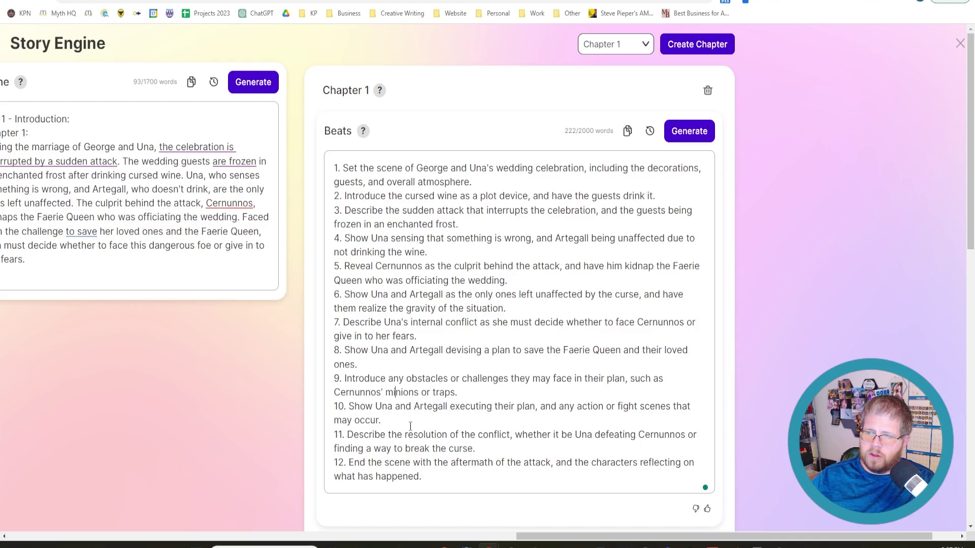
drag(406, 425, 350, 402)
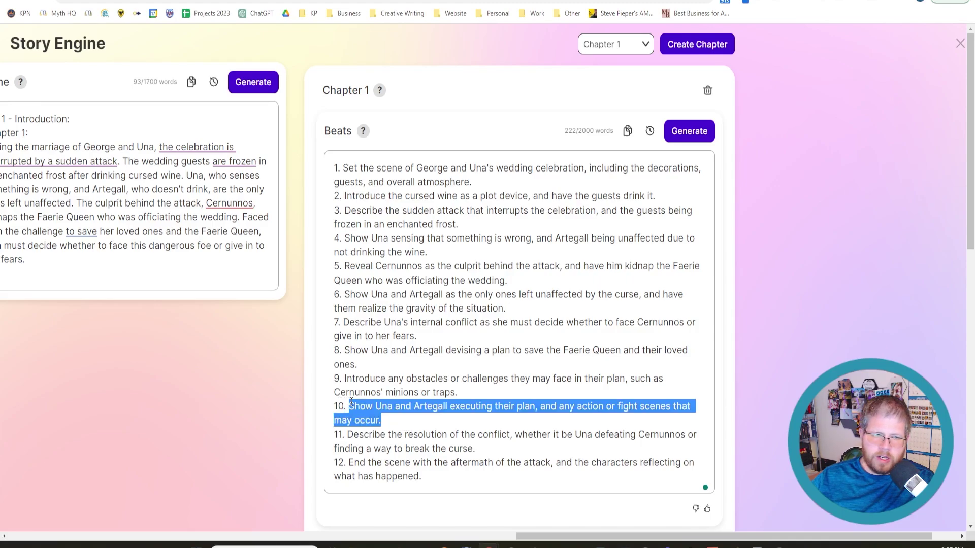
click(475, 381)
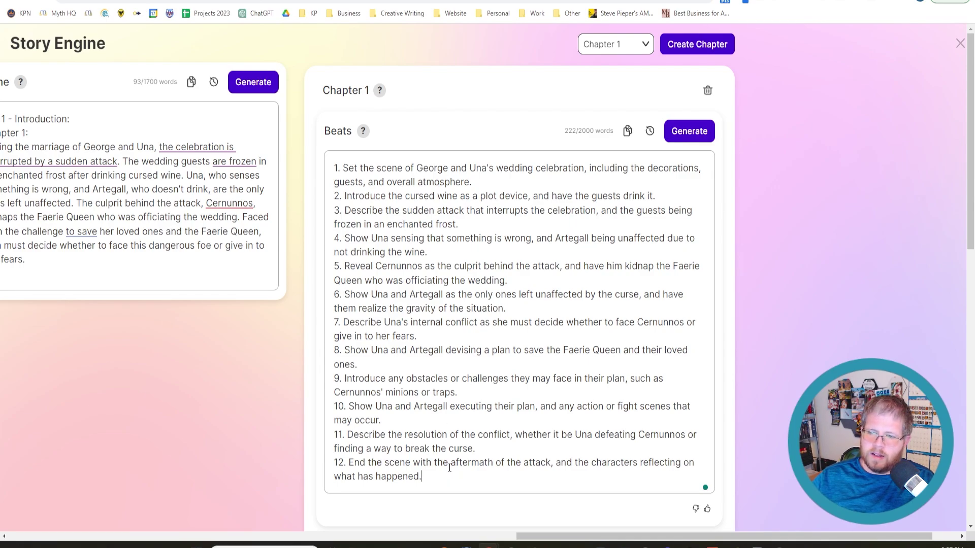
drag(427, 480, 307, 160)
click(314, 175)
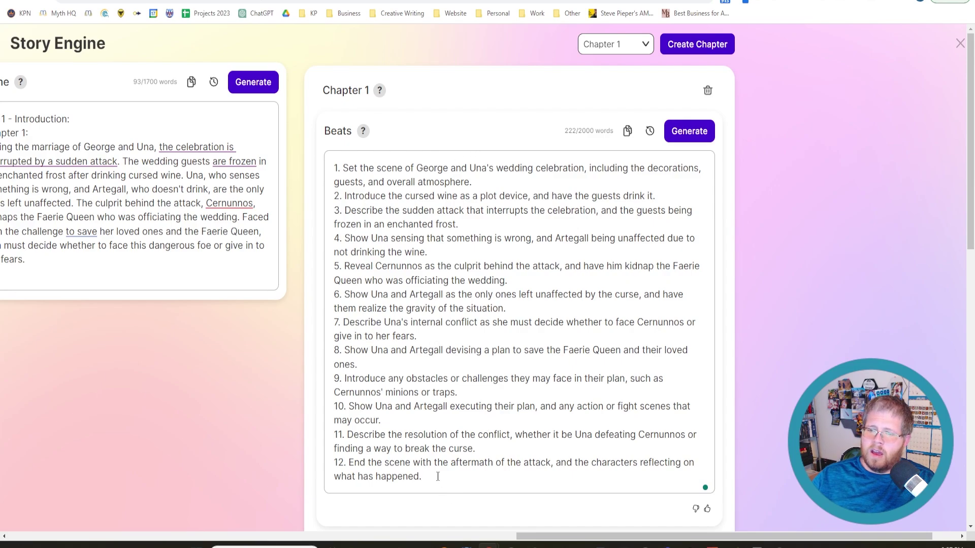
drag(429, 478, 326, 163)
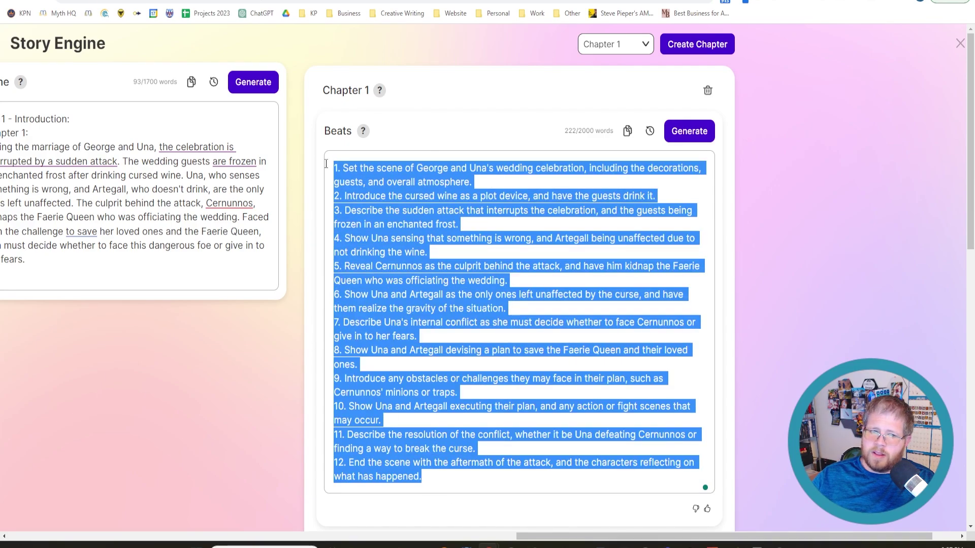
Review the twelve Chapter 1 beats (222 words), then scroll down to the empty Prose card.
click(403, 181)
drag(523, 183, 335, 170)
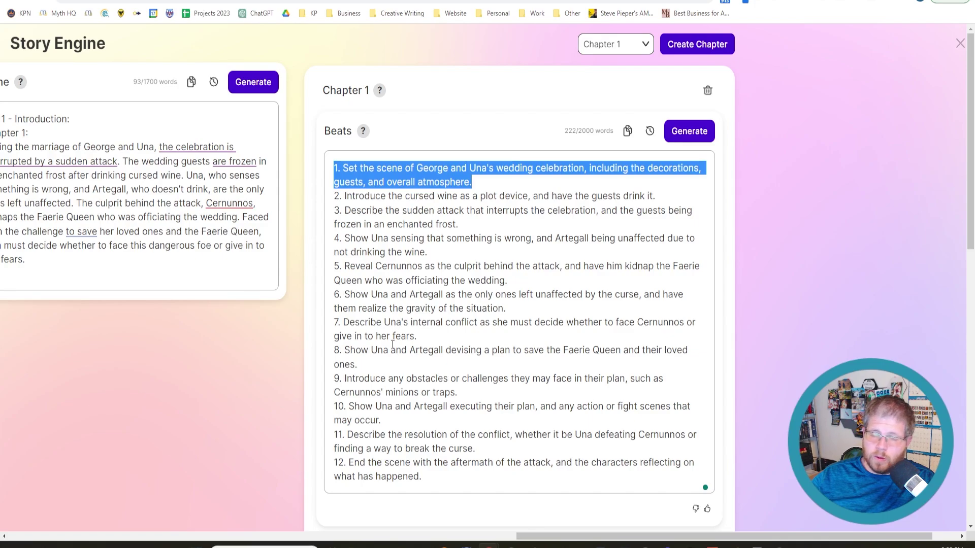
drag(469, 486, 309, 175)
click(313, 200)
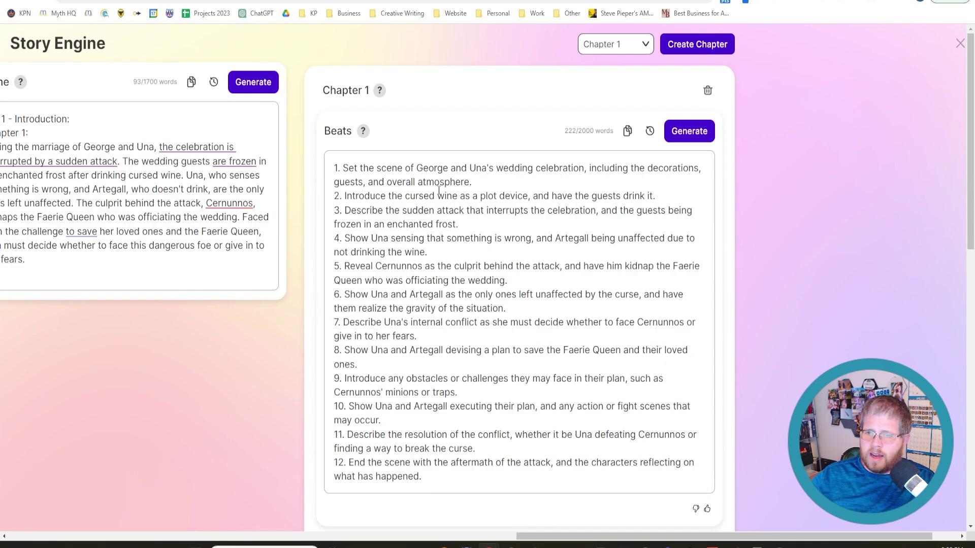
mouse_move(363, 134)
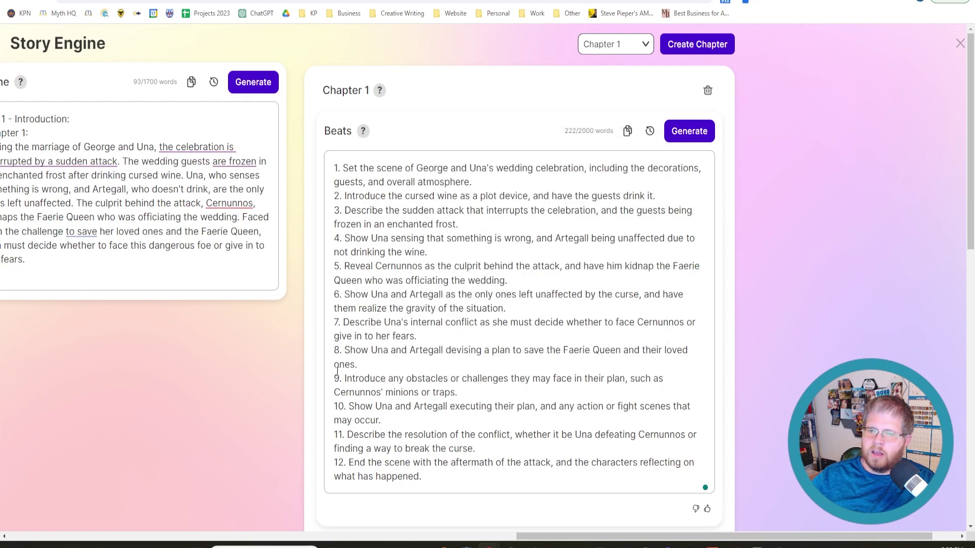
click(468, 474)
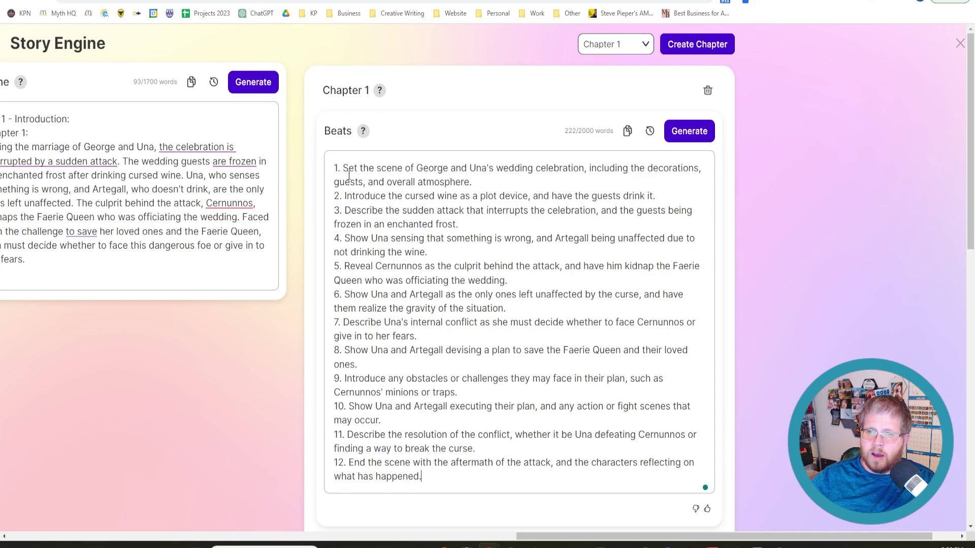
drag(335, 169, 481, 498)
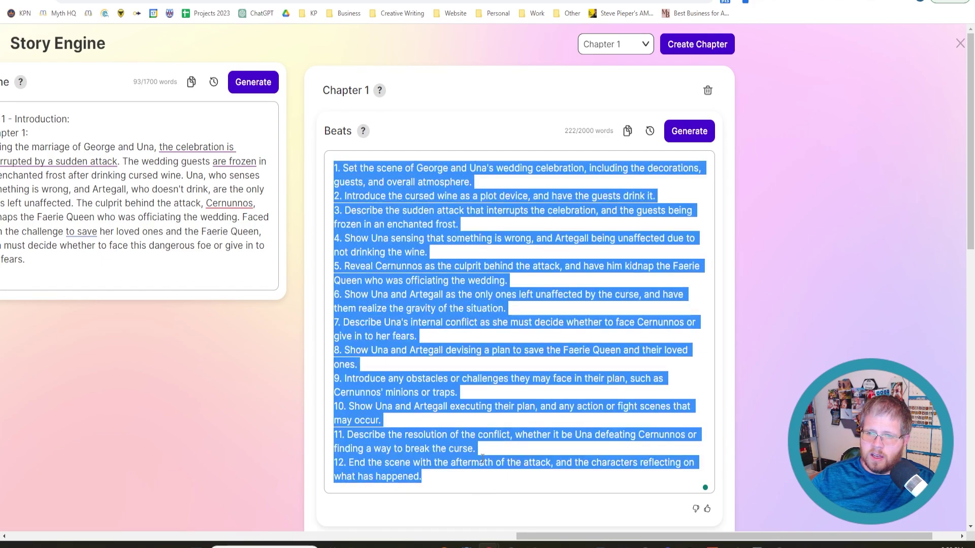
click(472, 480)
scroll(465, 380, down, 5)
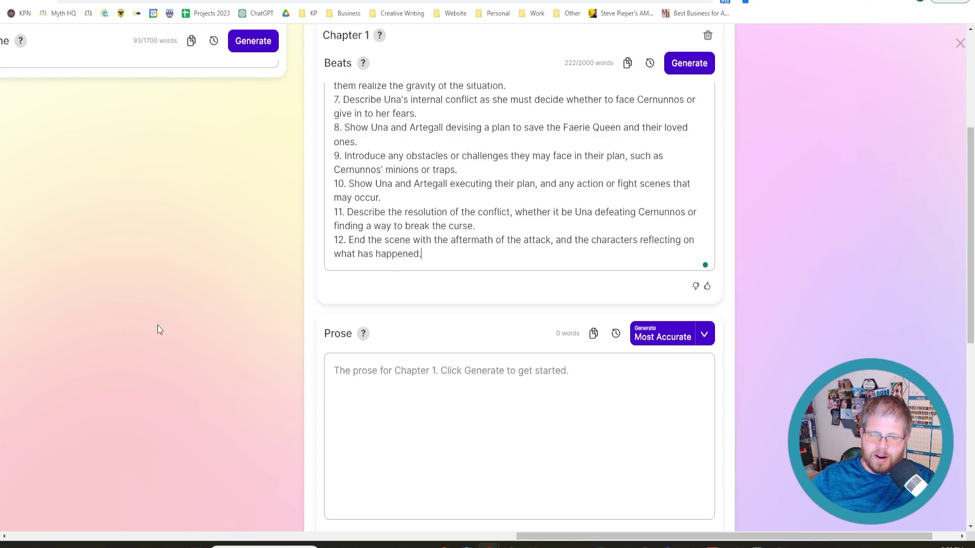
scroll(162, 325, down, 3)
scroll(163, 325, up, 3)
scroll(162, 325, down, 3)
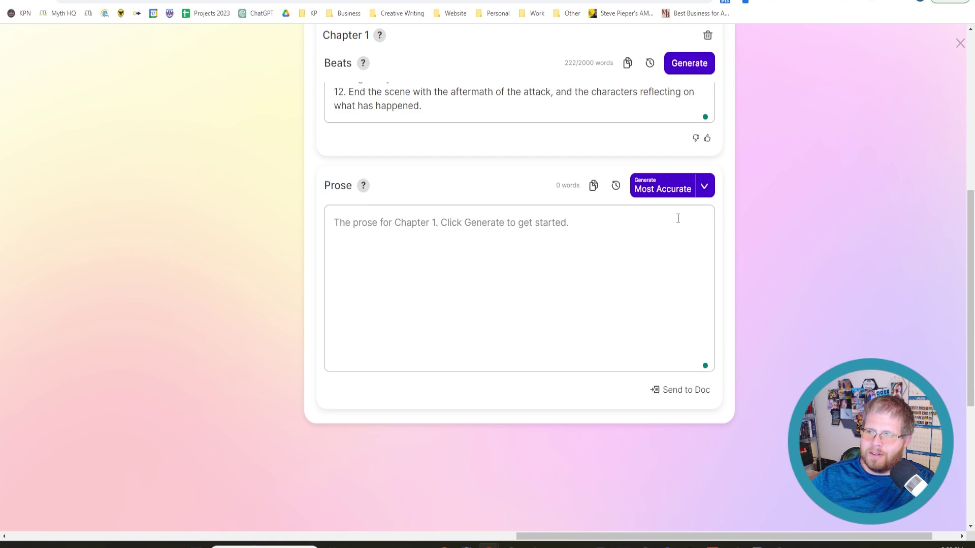
click(704, 190)
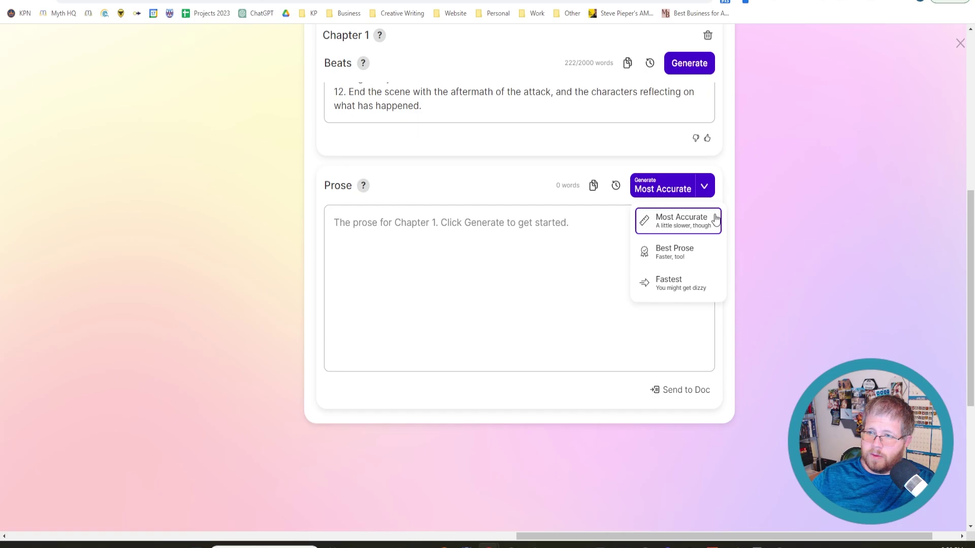
click(713, 218)
scroll(537, 290, up, 3)
scroll(537, 291, down, 3)
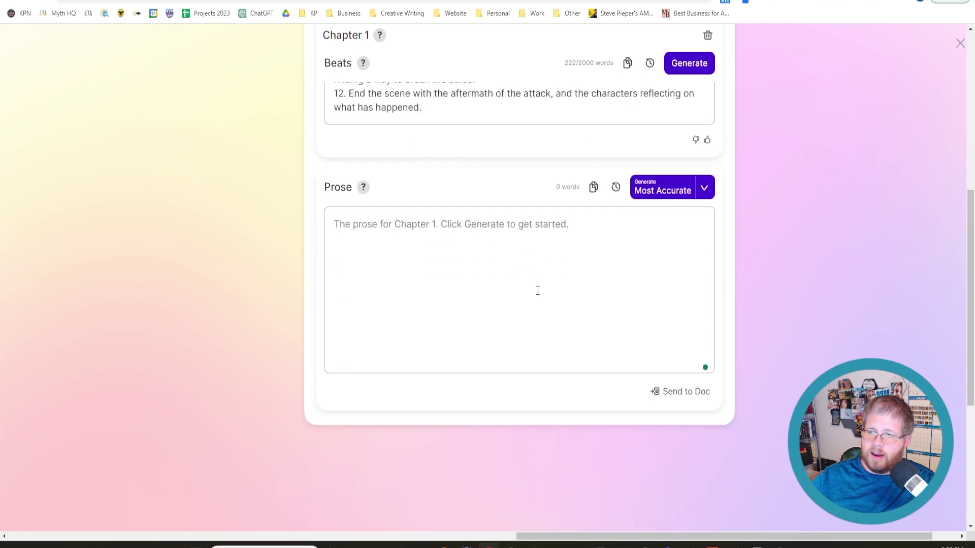
Generate about 420 words of Chapter 1 prose with Most Accurate, opening on George and Una's wedding toast at sunset.
click(649, 196)
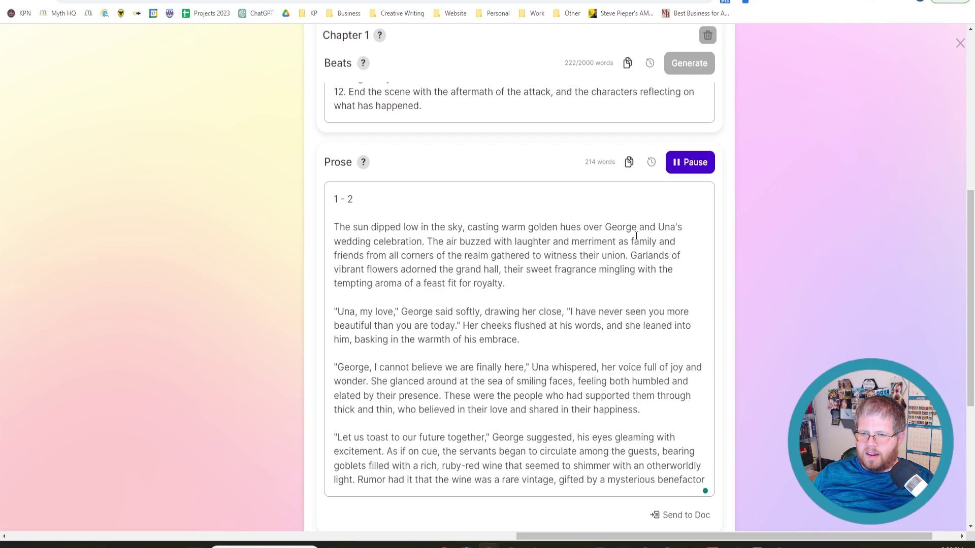
scroll(558, 249, down, 3)
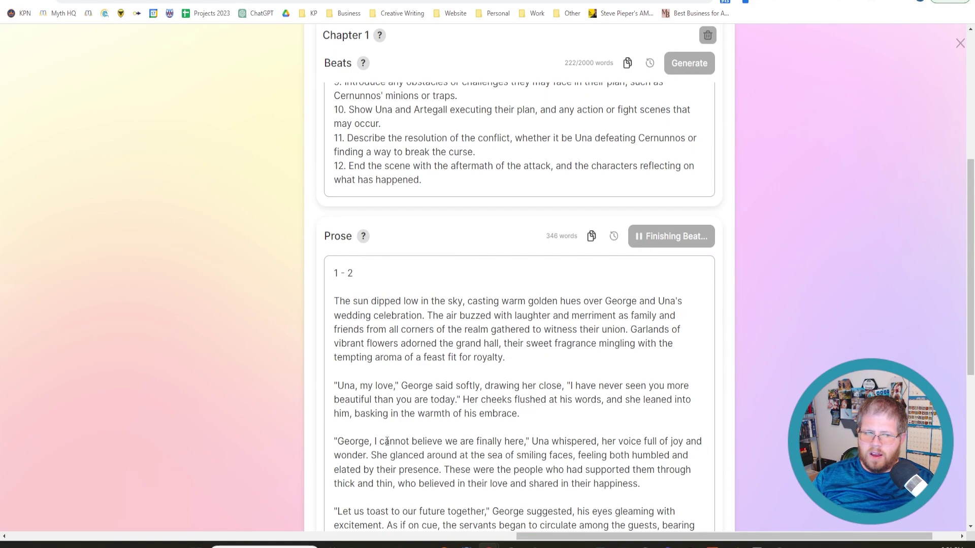
scroll(373, 445, down, 4)
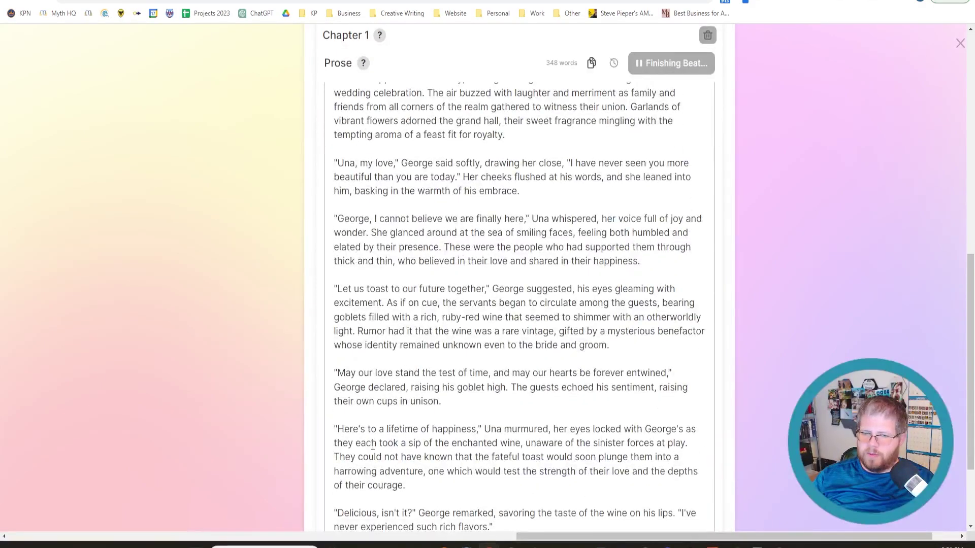
scroll(372, 446, down, 3)
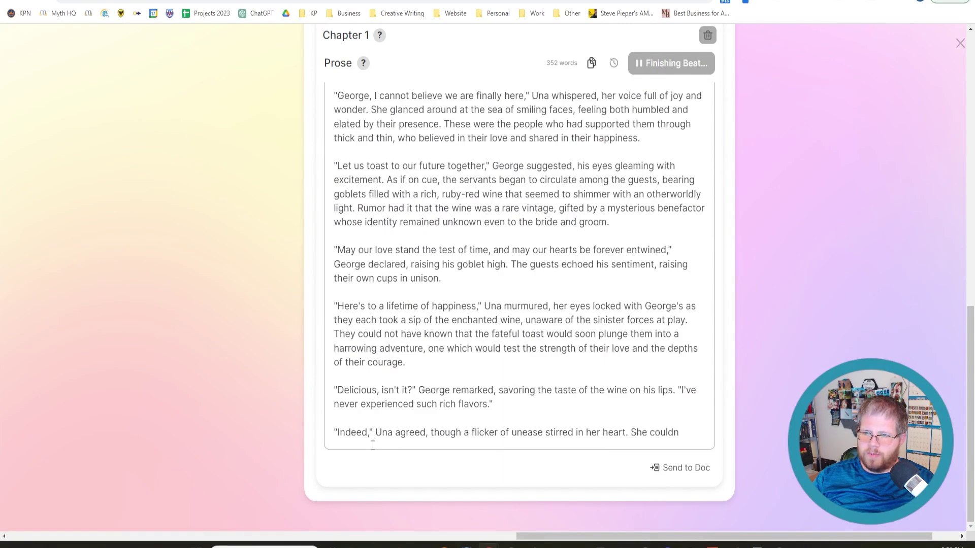
scroll(373, 445, up, 4)
scroll(373, 446, up, 2)
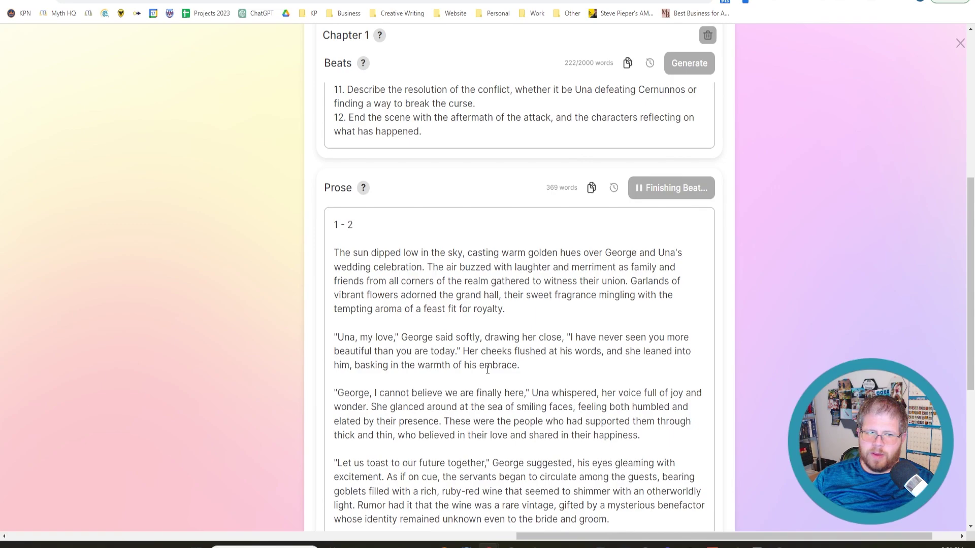
scroll(468, 383, up, 7)
scroll(425, 395, down, 7)
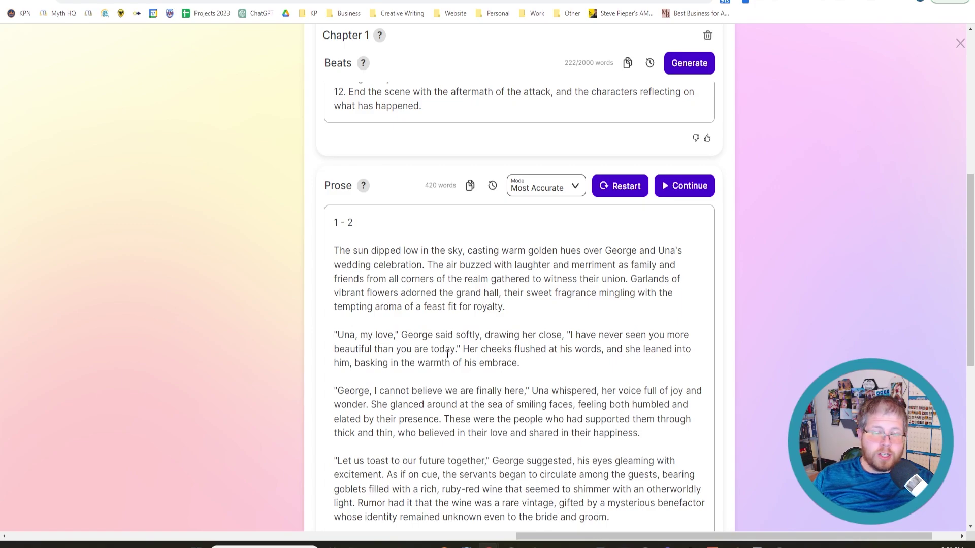
scroll(456, 379, up, 1)
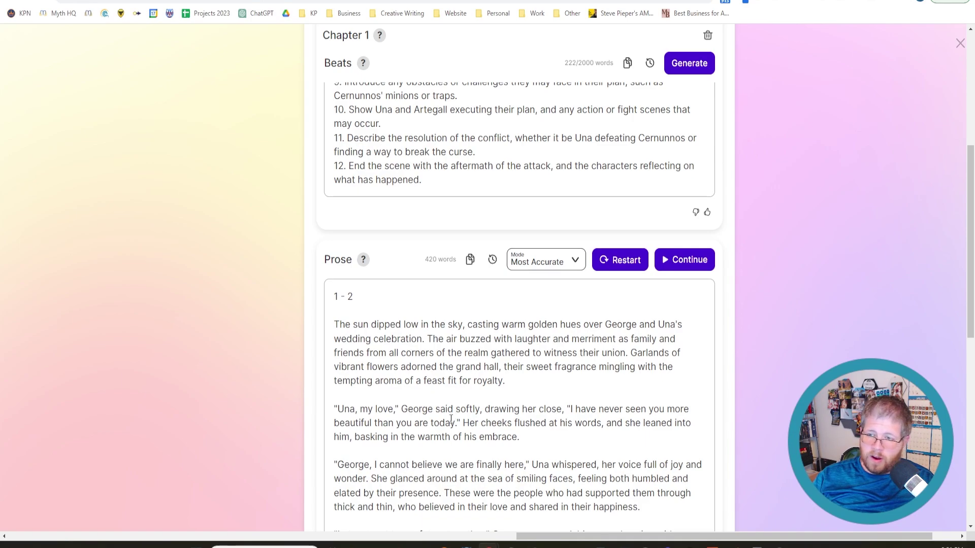
scroll(451, 419, up, 4)
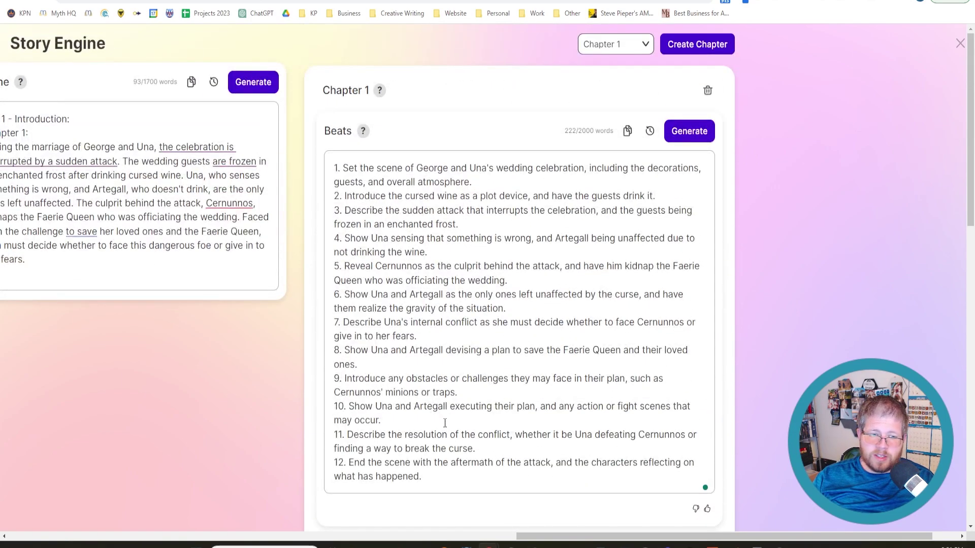
scroll(433, 426, down, 3)
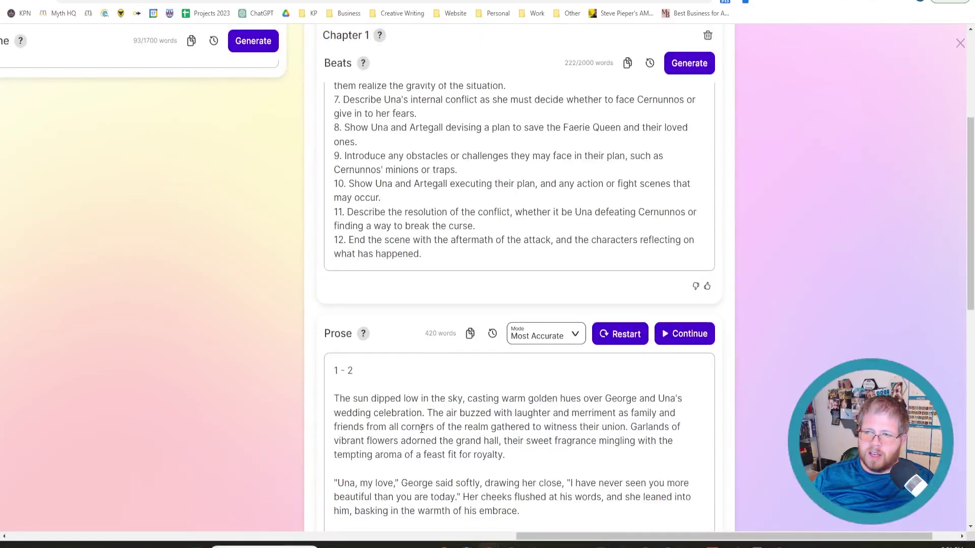
scroll(421, 429, down, 2)
scroll(427, 441, down, 2)
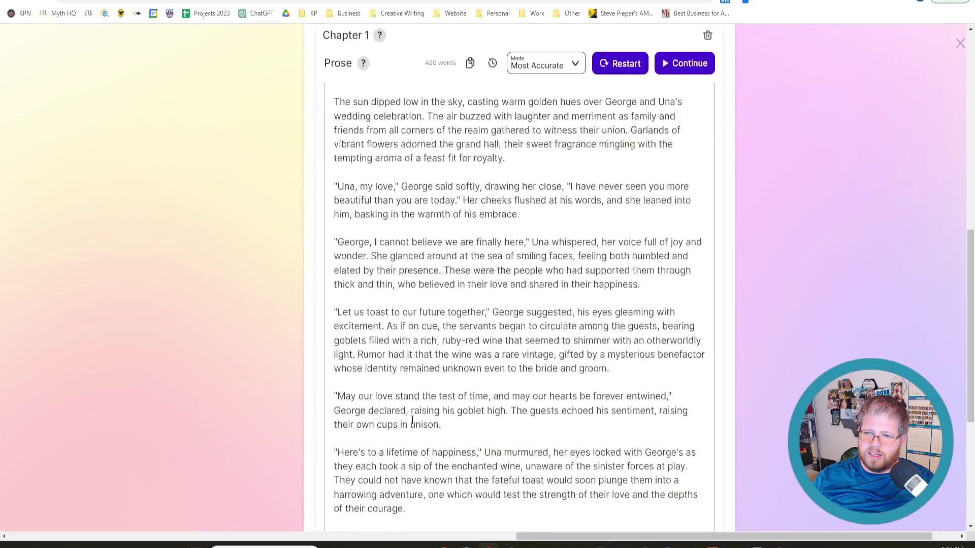
scroll(412, 421, up, 1)
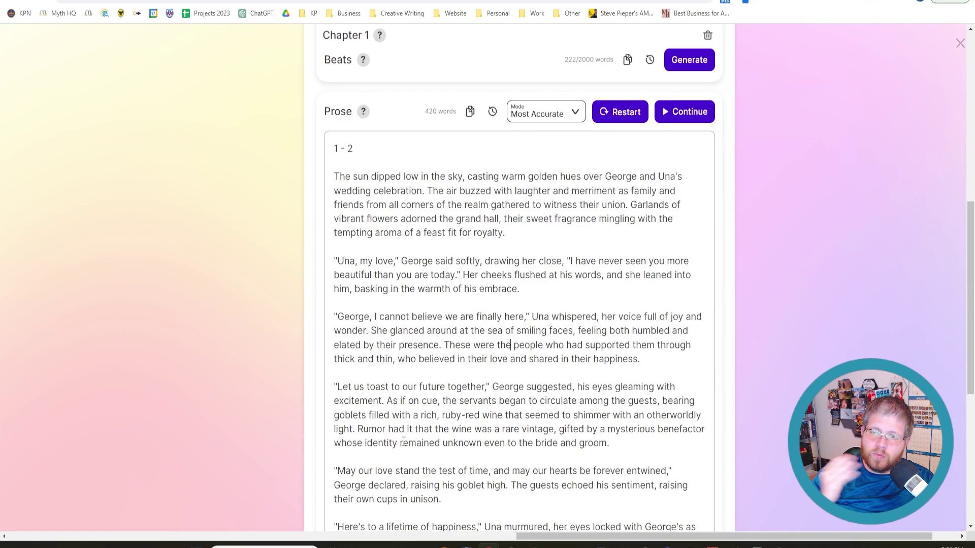
scroll(337, 459, down, 2)
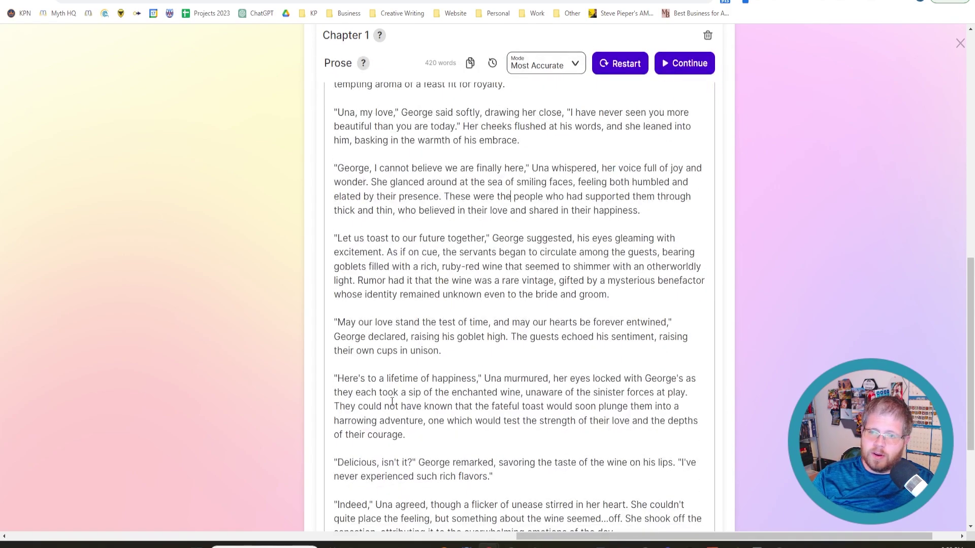
scroll(336, 460, down, 3)
scroll(394, 401, up, 2)
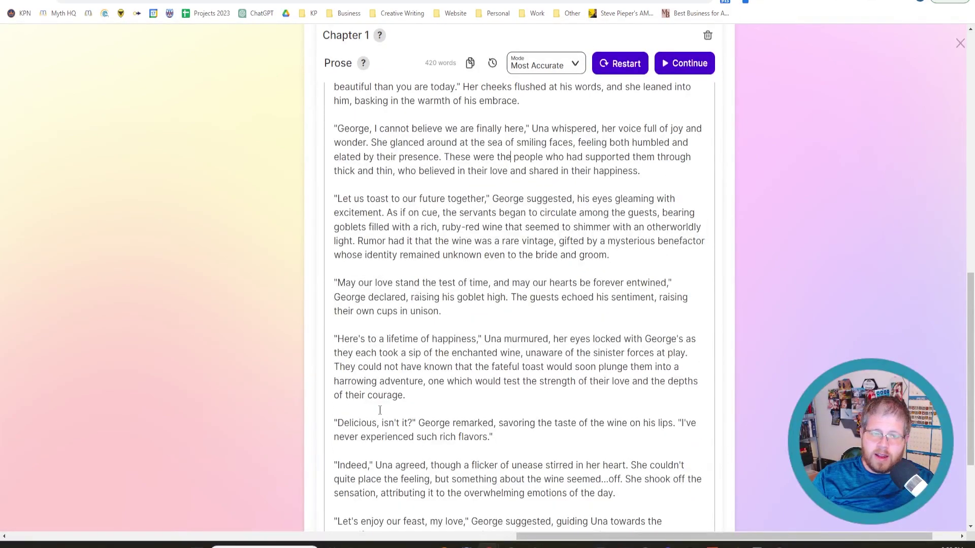
scroll(380, 410, down, 2)
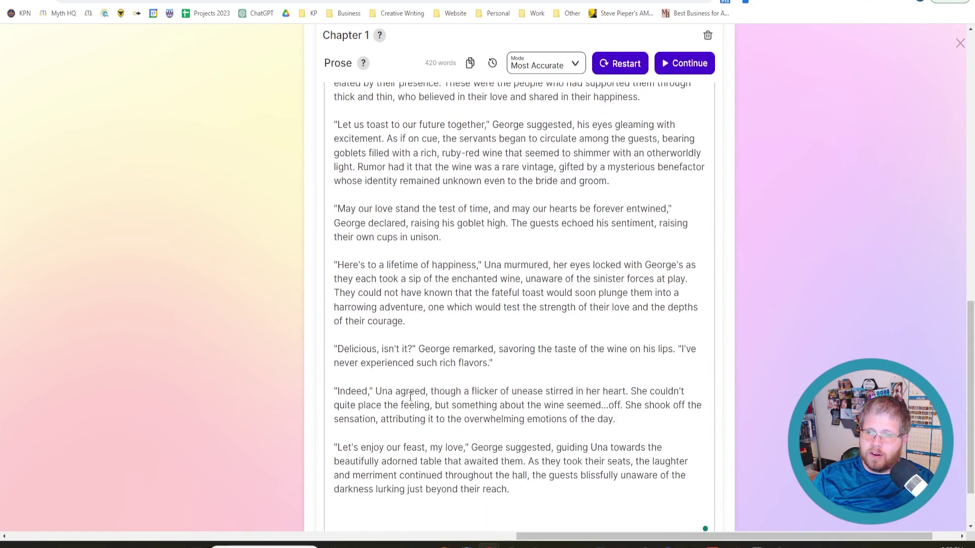
scroll(461, 528, up, 10)
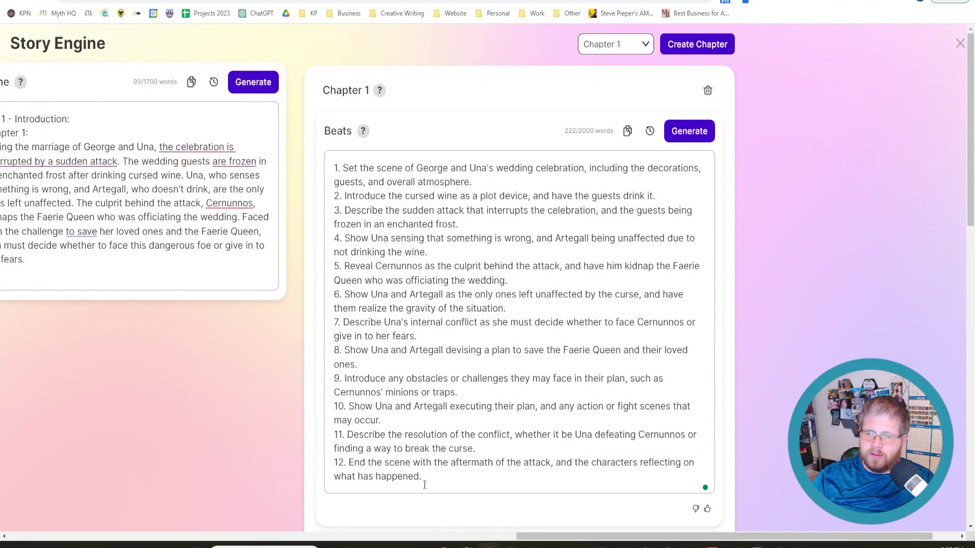
drag(423, 477, 387, 167)
click(403, 297)
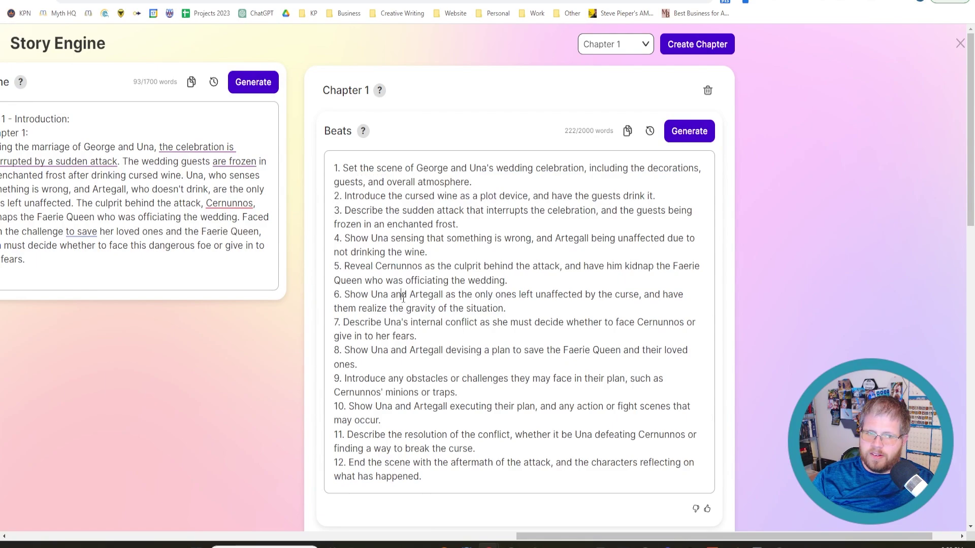
scroll(401, 315, down, 10)
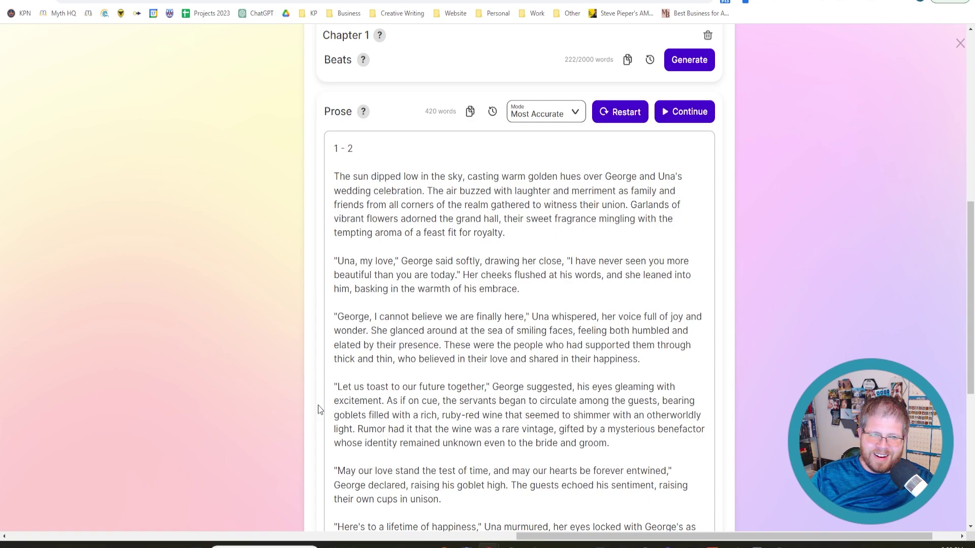
scroll(343, 401, up, 1)
scroll(346, 396, up, 4)
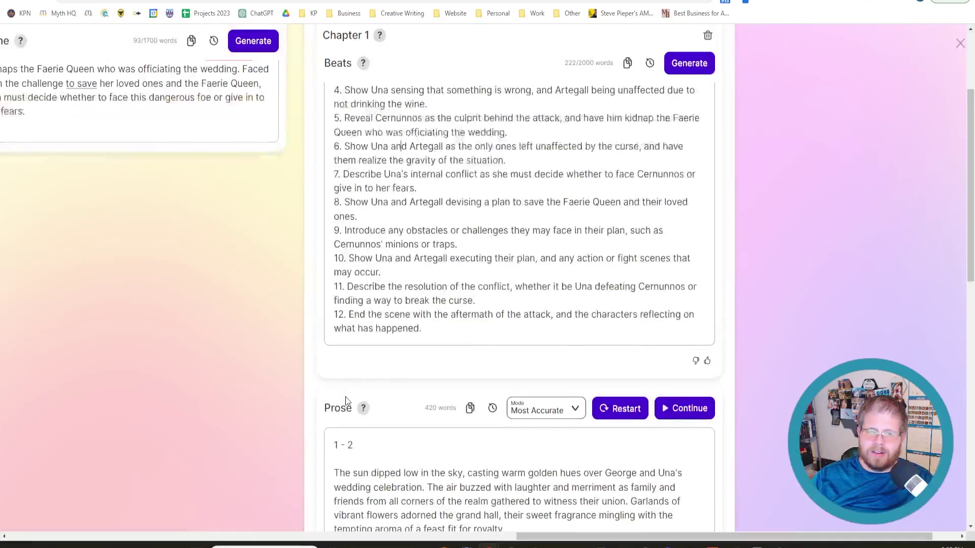
scroll(346, 399, up, 2)
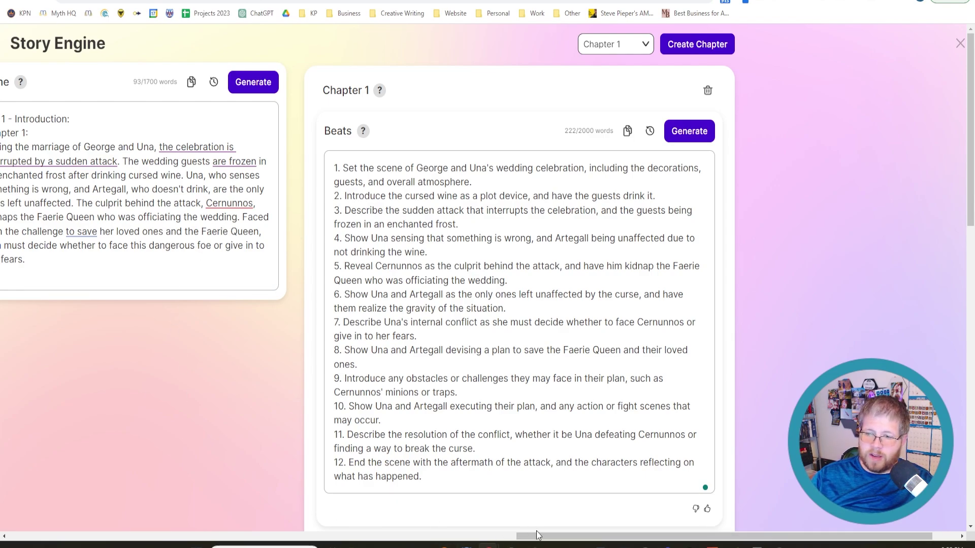
Scroll the Story Engine fully left to show the 513-word Braindump, 422-word Synopsis and Characters columns.
drag(534, 539, 26, 539)
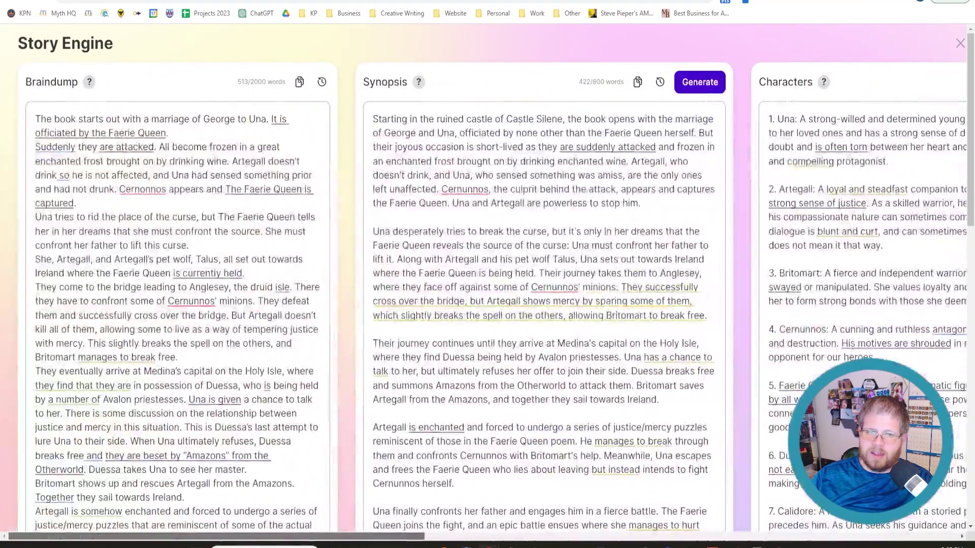